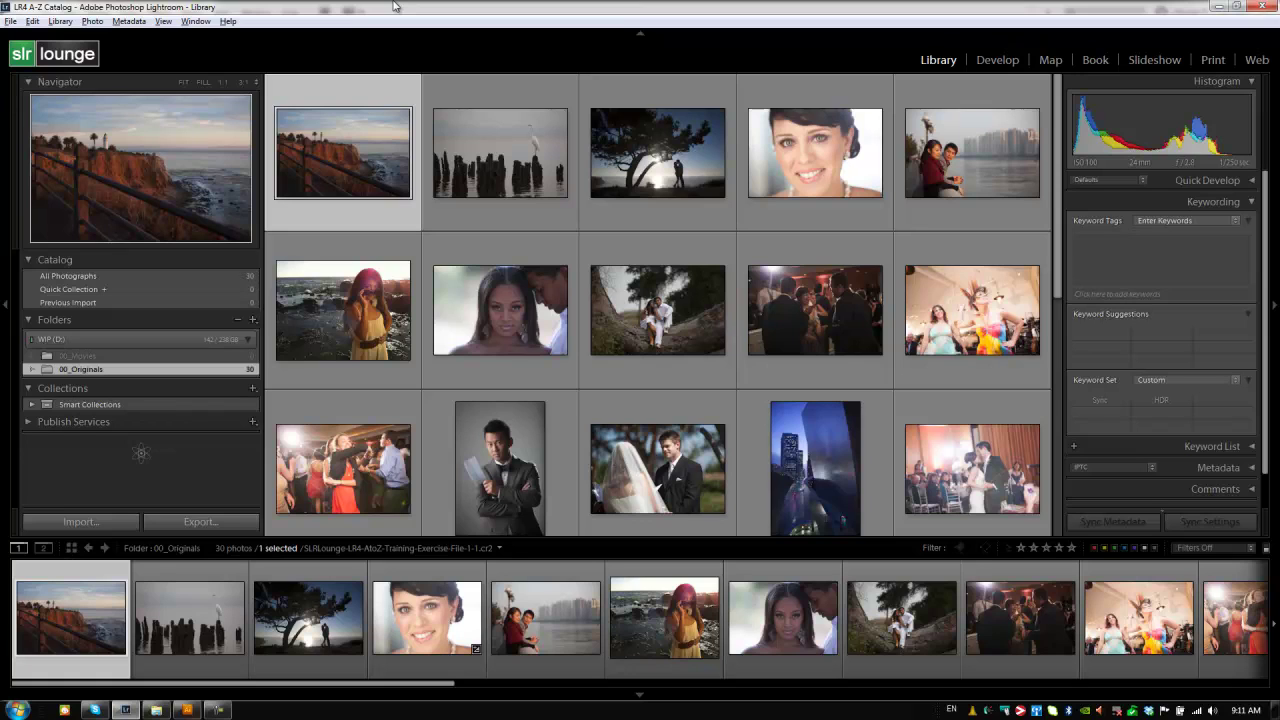
# Open the Interface preferences and list the End Marks choices, with Atom still selected.
pyautogui.hotkey('ctrl', ',')
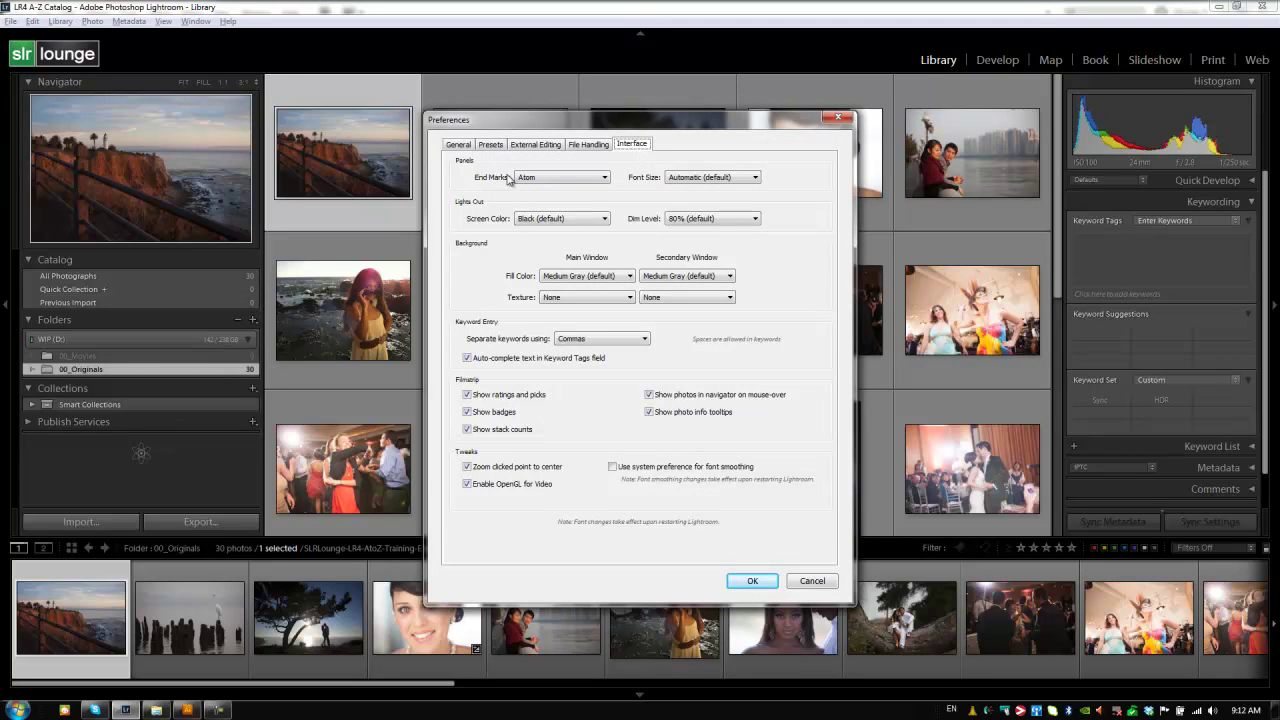
pyautogui.click(569, 180)
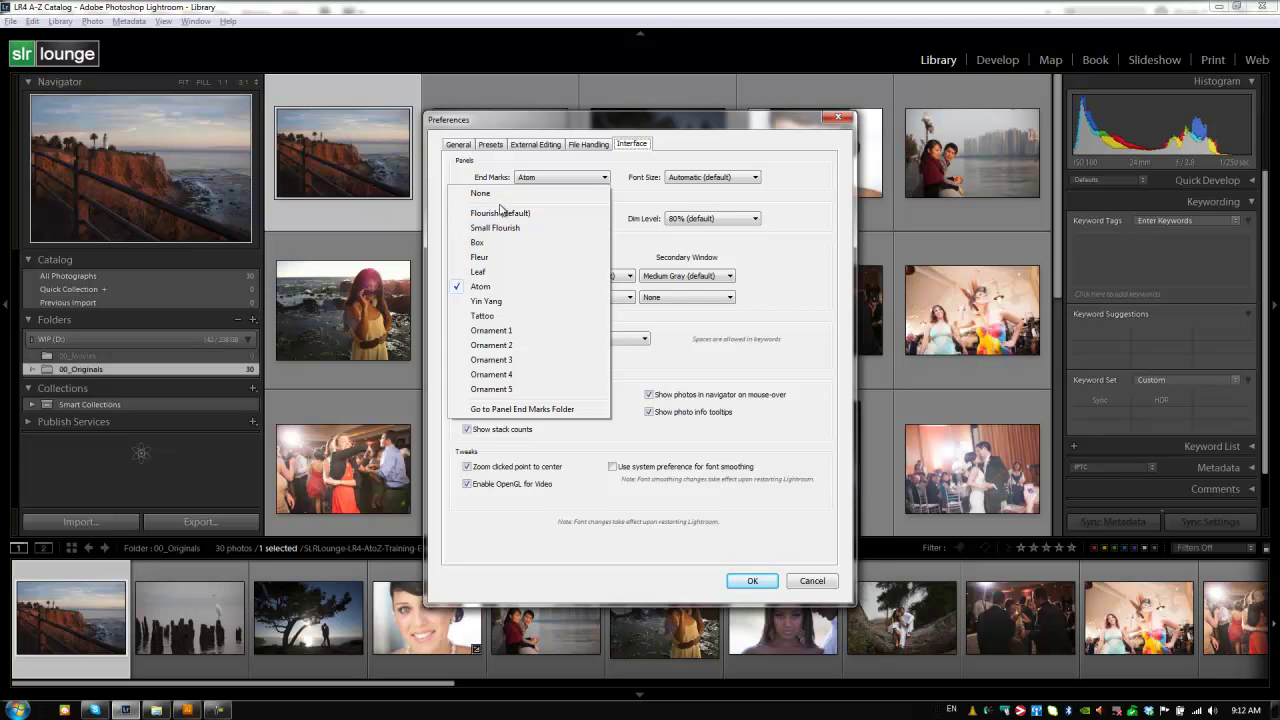
# Open Lightroom's Panel End Marks folder in Explorer, docked to the left half of the screen.
pyautogui.click(505, 408)
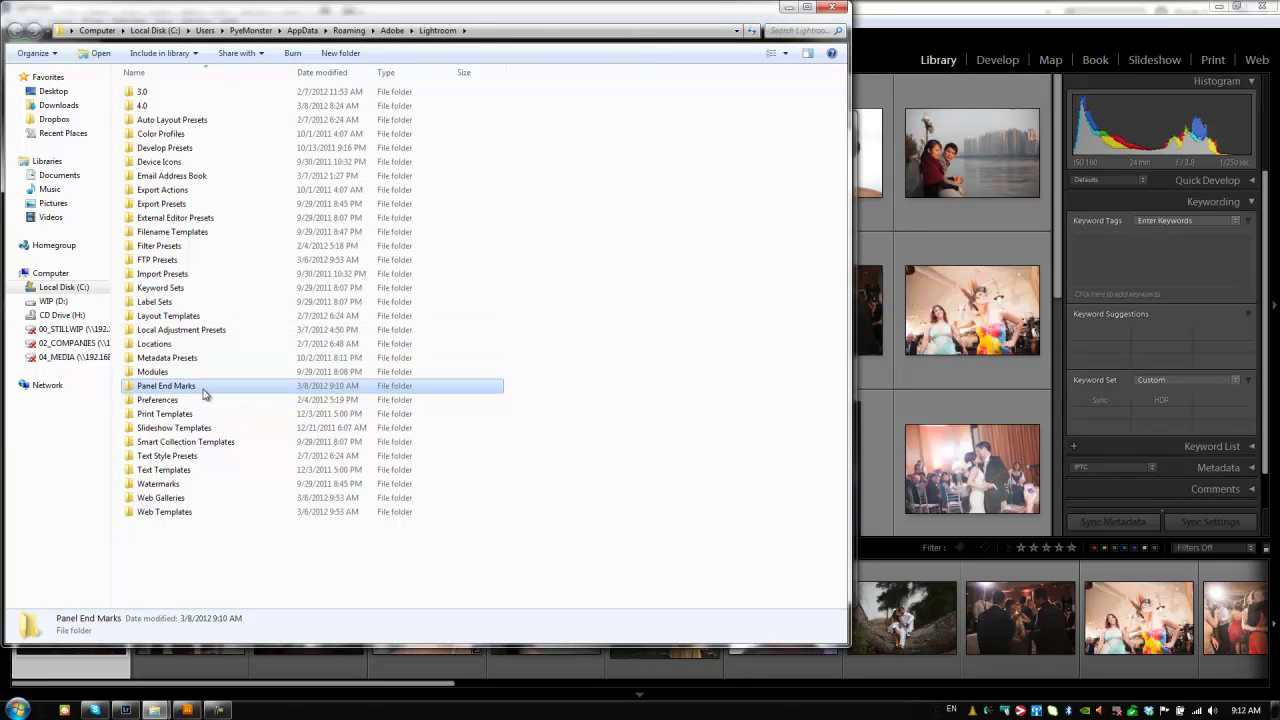
pyautogui.press('super+Left')
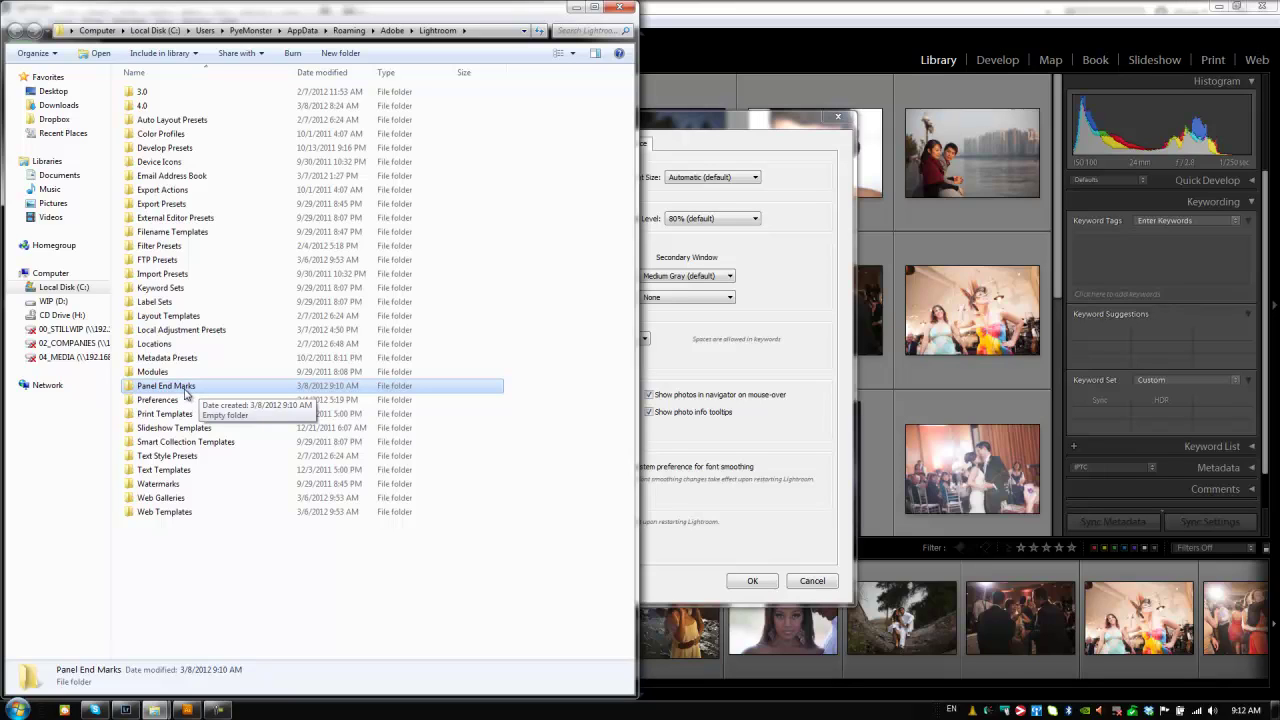
pyautogui.doubleClick(165, 392)
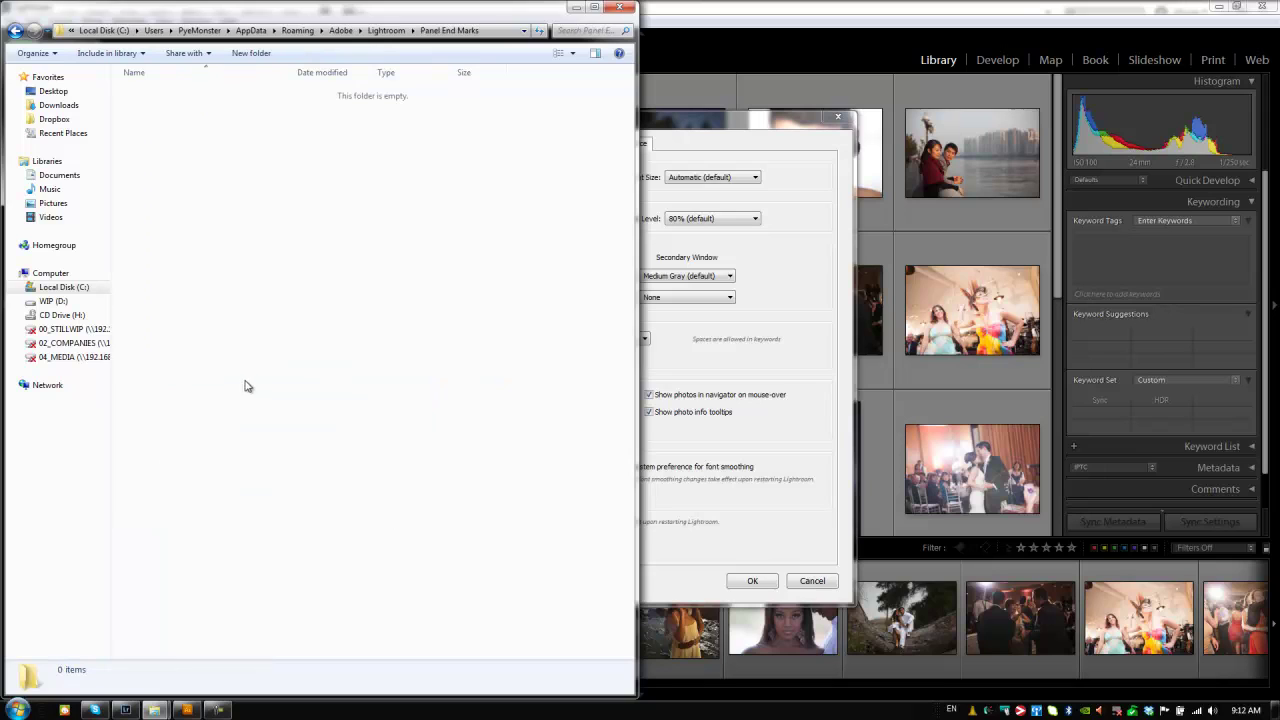
# Copy panel-end-mark-flourish.png from the exercise files into the Panel End Marks folder.
pyautogui.moveTo(154, 710)
pyautogui.click(186, 684)
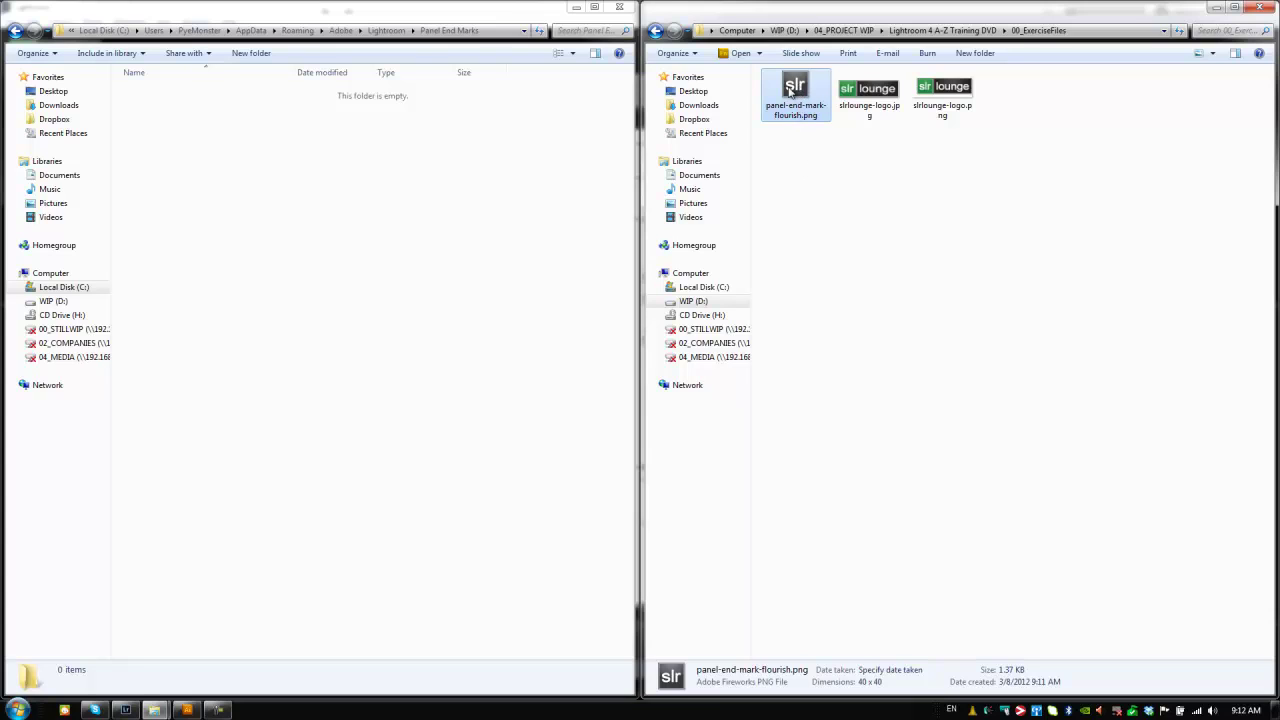
pyautogui.moveTo(790, 90); pyautogui.dragTo(357, 145)
pyautogui.click(374, 155)
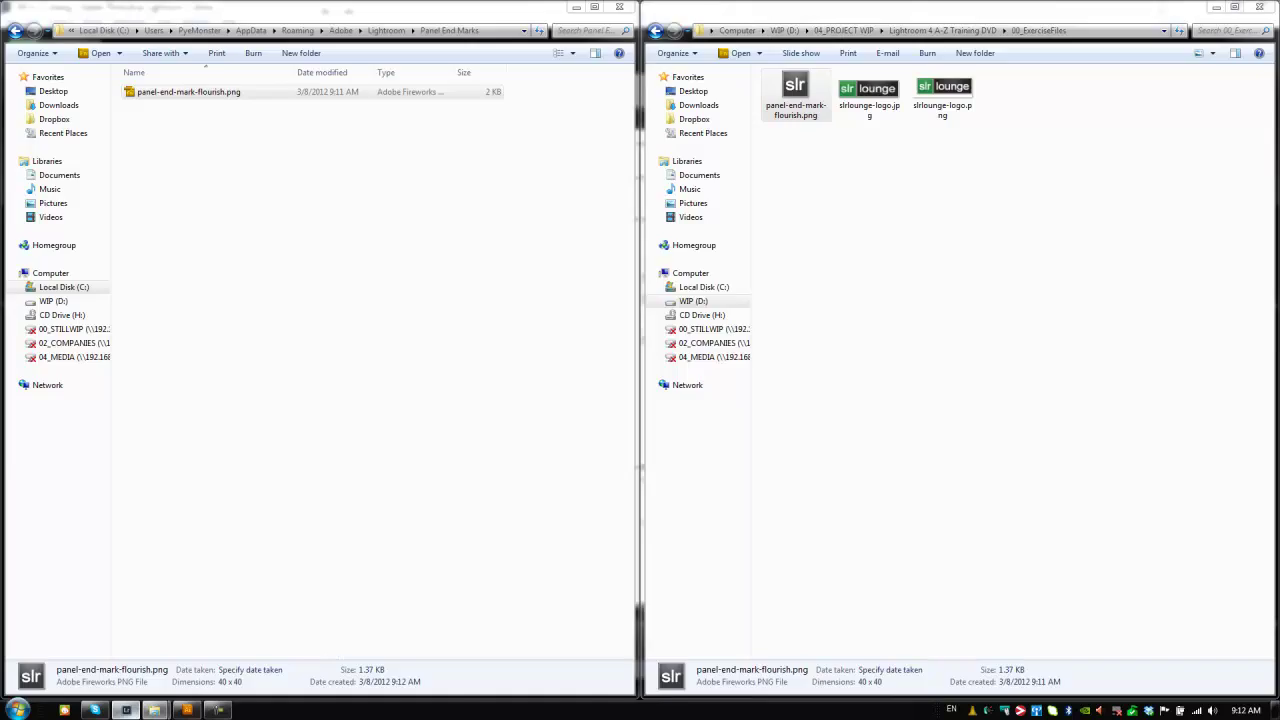
pyautogui.click(125, 710)
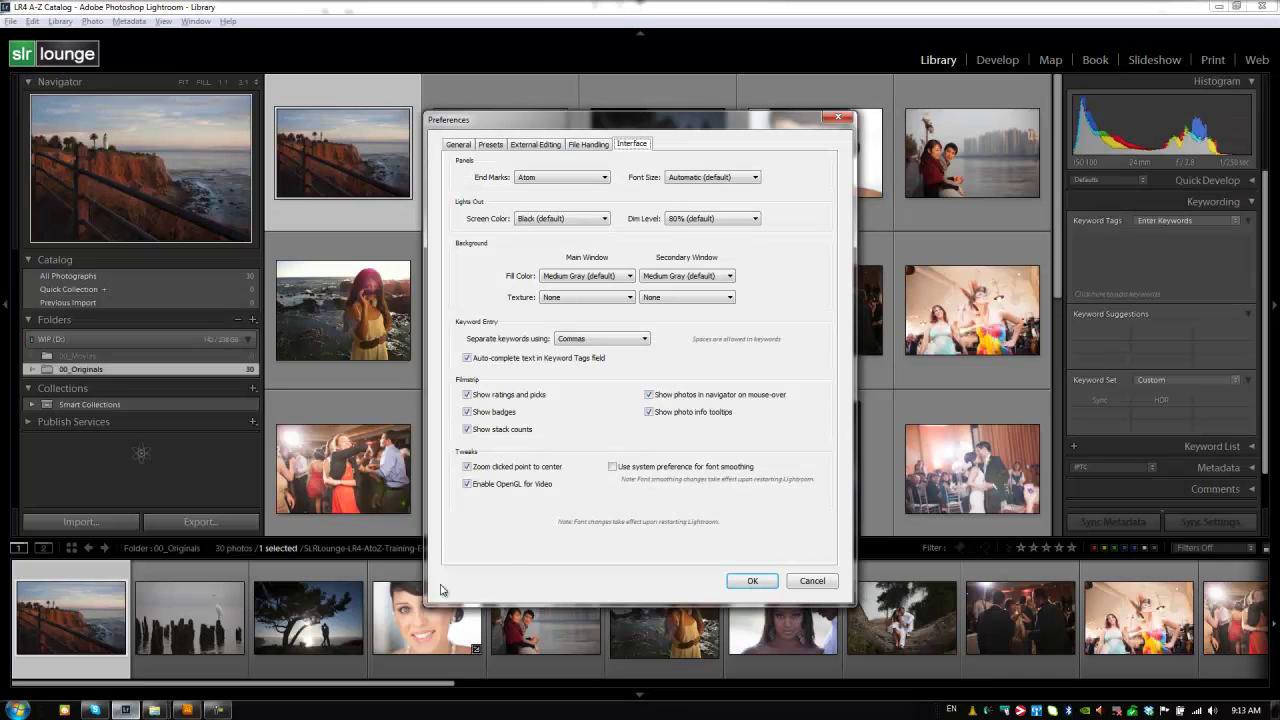
# Reload Preferences and set End Marks to panel-end-mark-flourish.png, showing the slr logo.
pyautogui.click(838, 118)
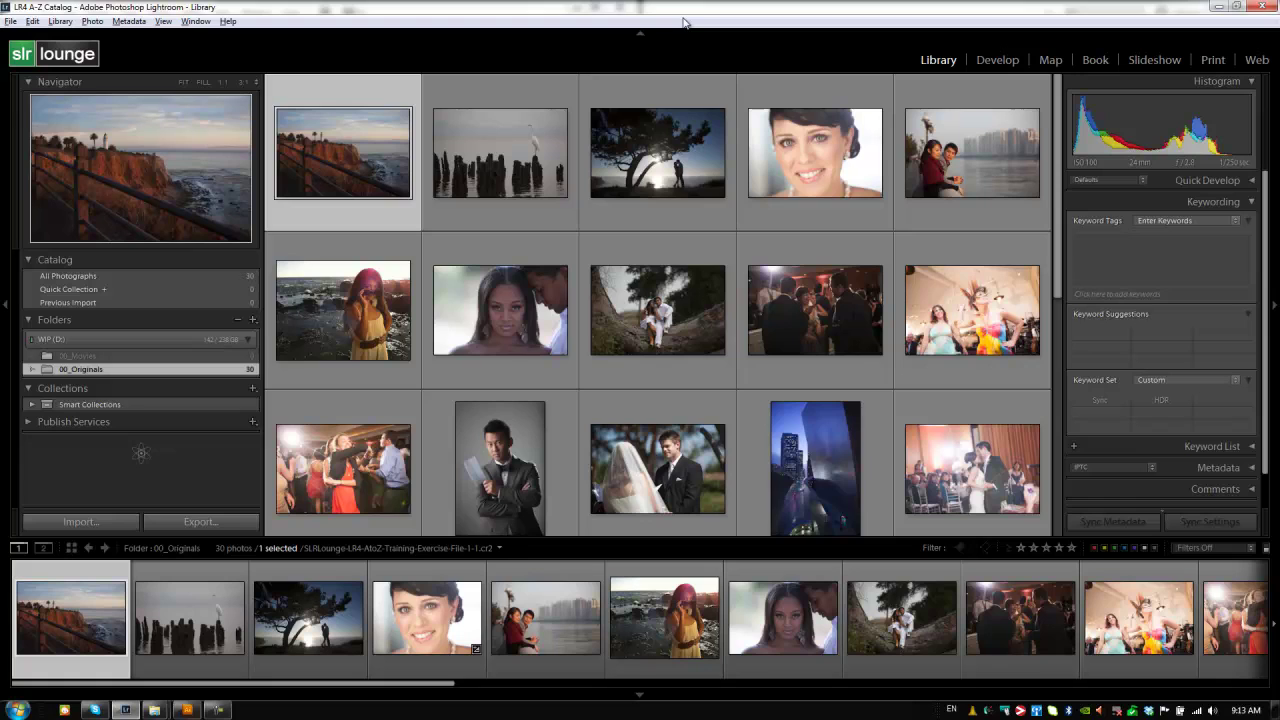
pyautogui.hotkey('ctrl', ',')
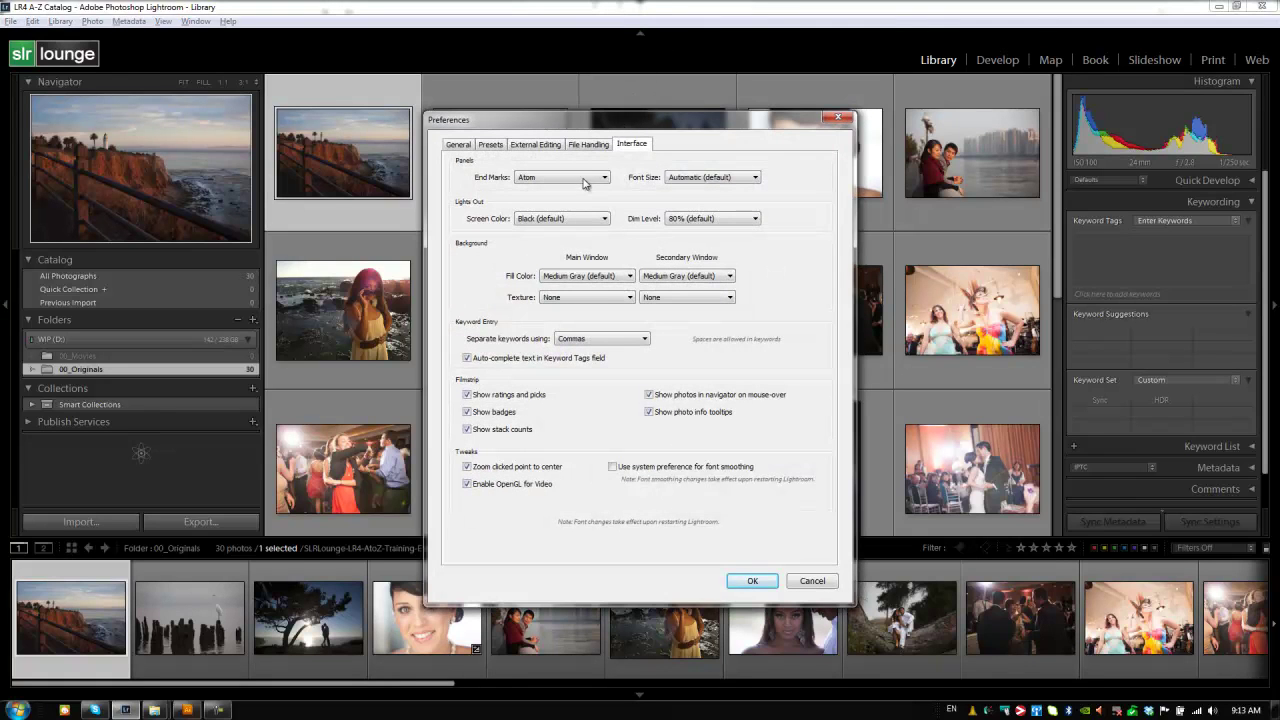
pyautogui.click(586, 180)
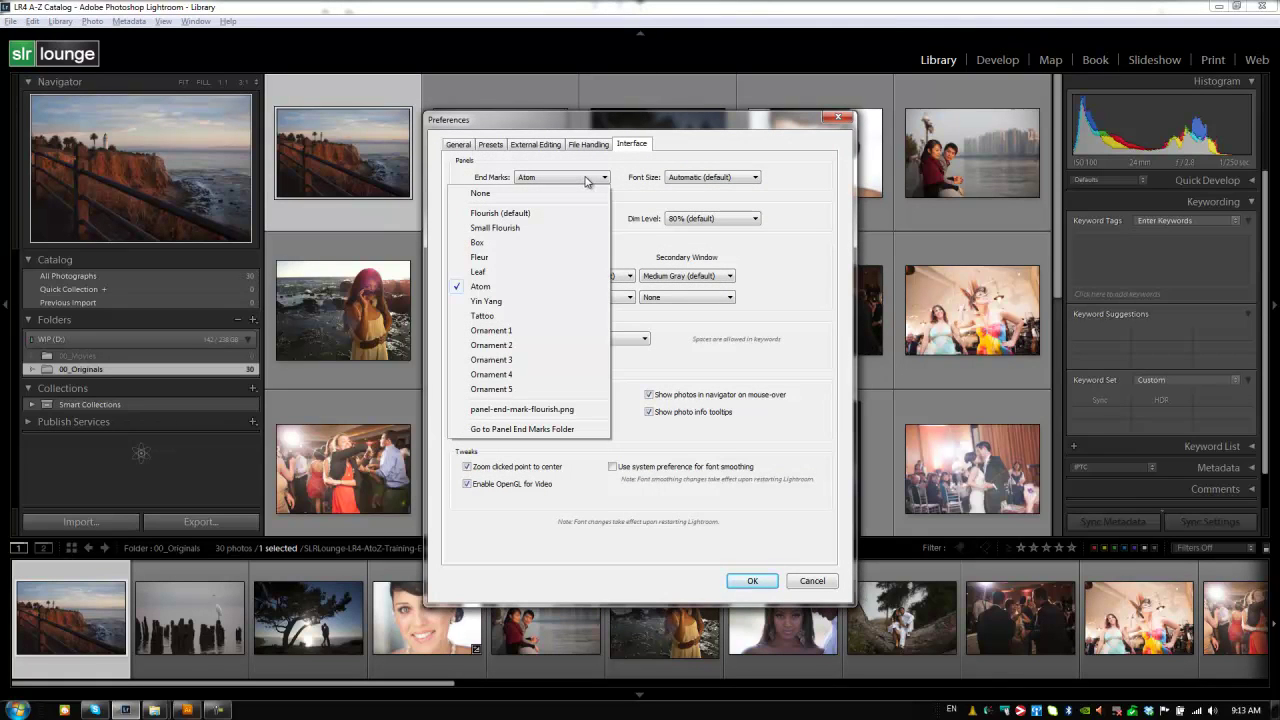
pyautogui.click(501, 410)
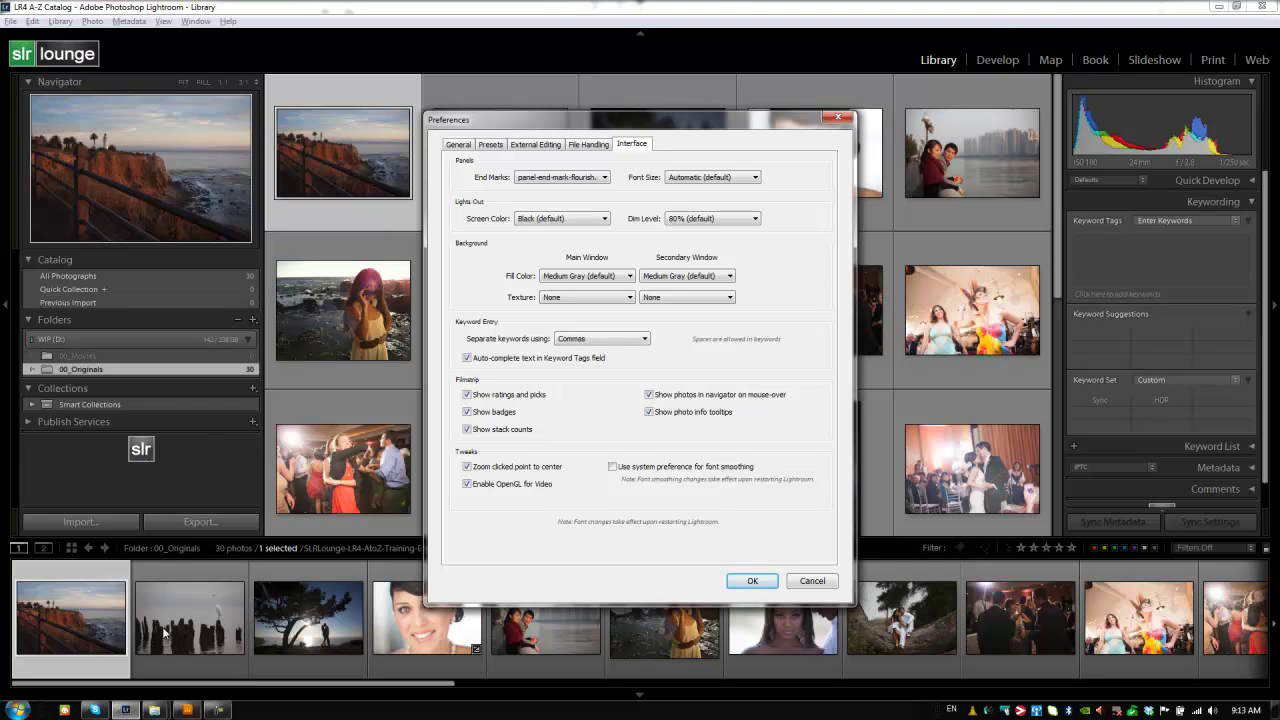
# In Illustrator, set the whole slr logo group to 35% opacity.
pyautogui.click(186, 710)
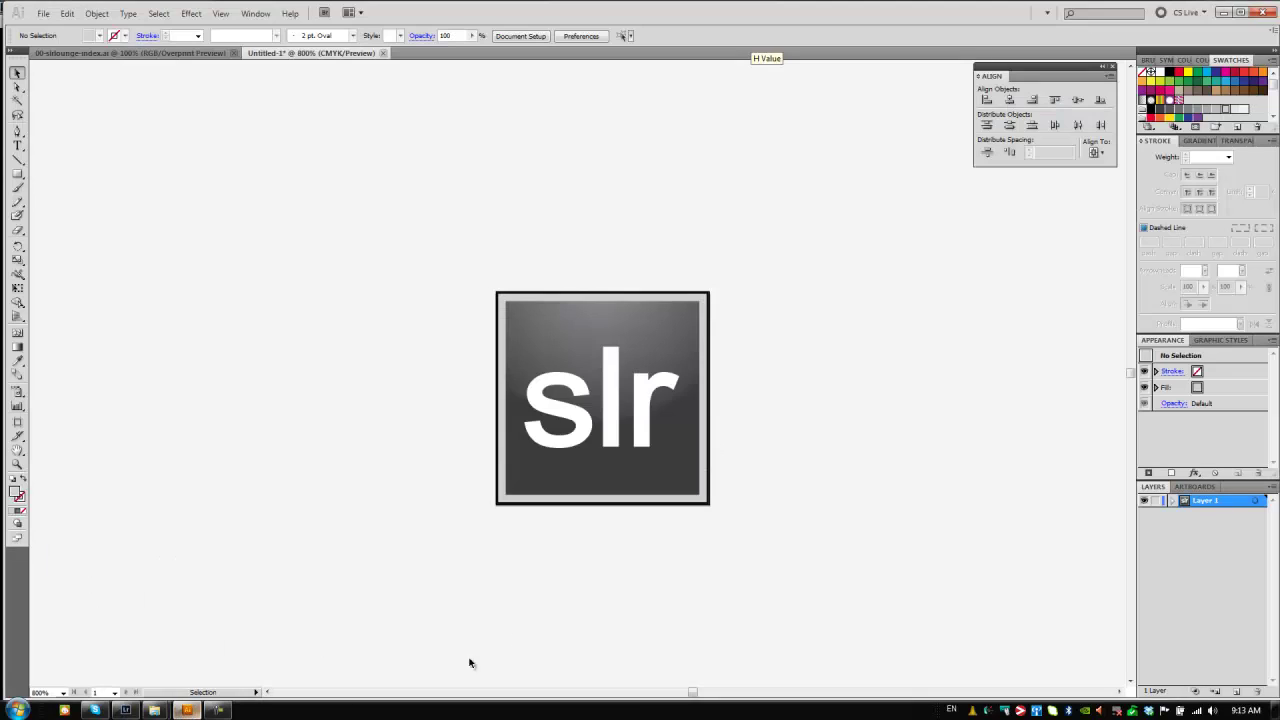
pyautogui.moveTo(394, 262); pyautogui.dragTo(710, 560)
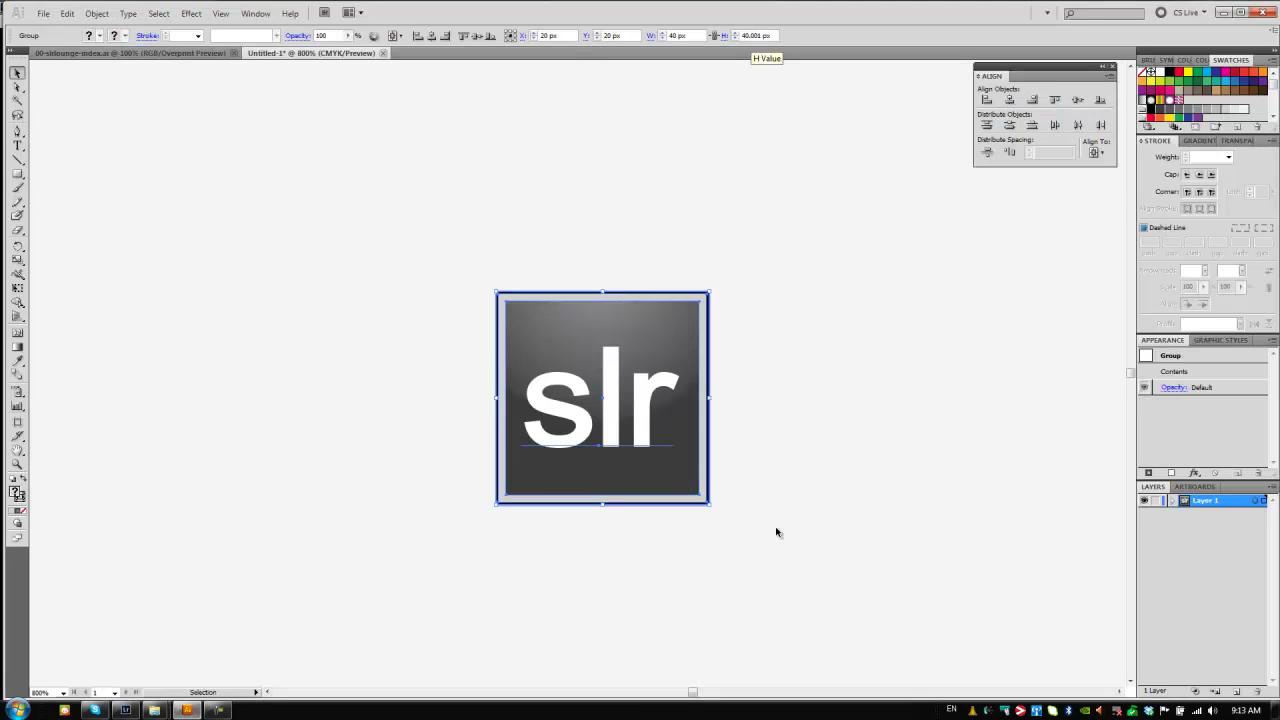
pyautogui.click(1221, 142)
pyautogui.click(1245, 156)
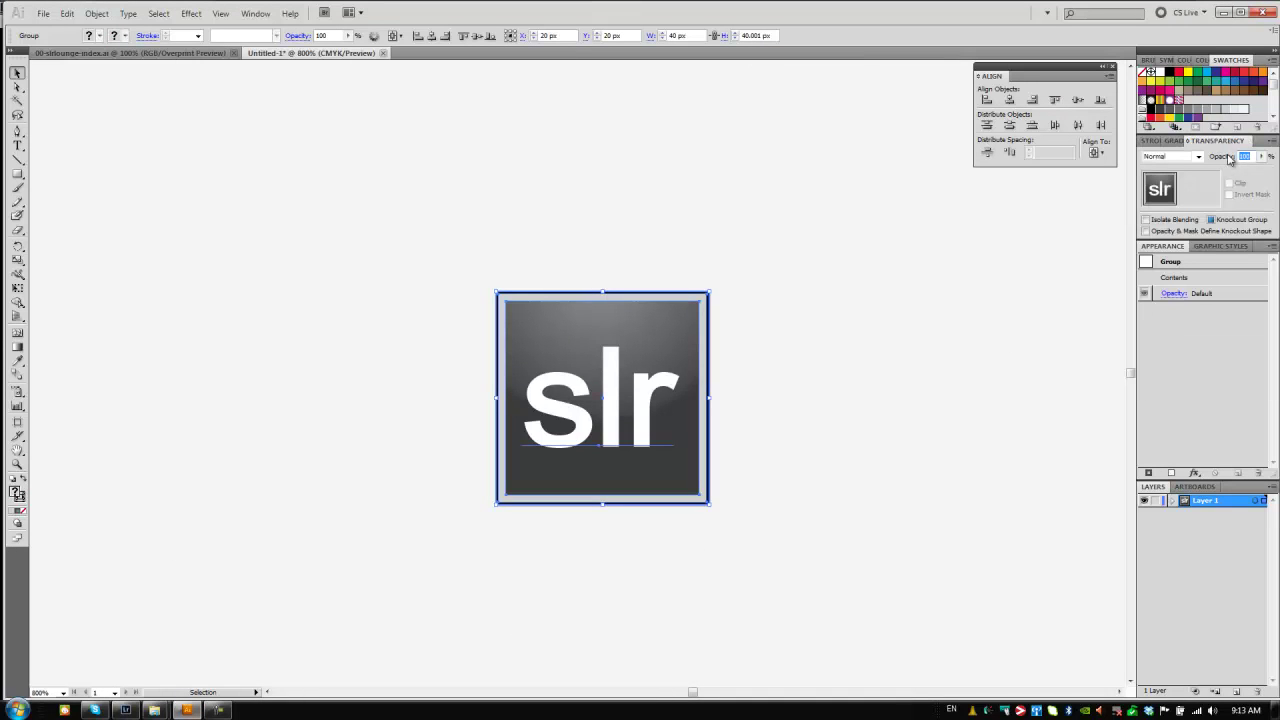
pyautogui.write('35')
pyautogui.press('Return')
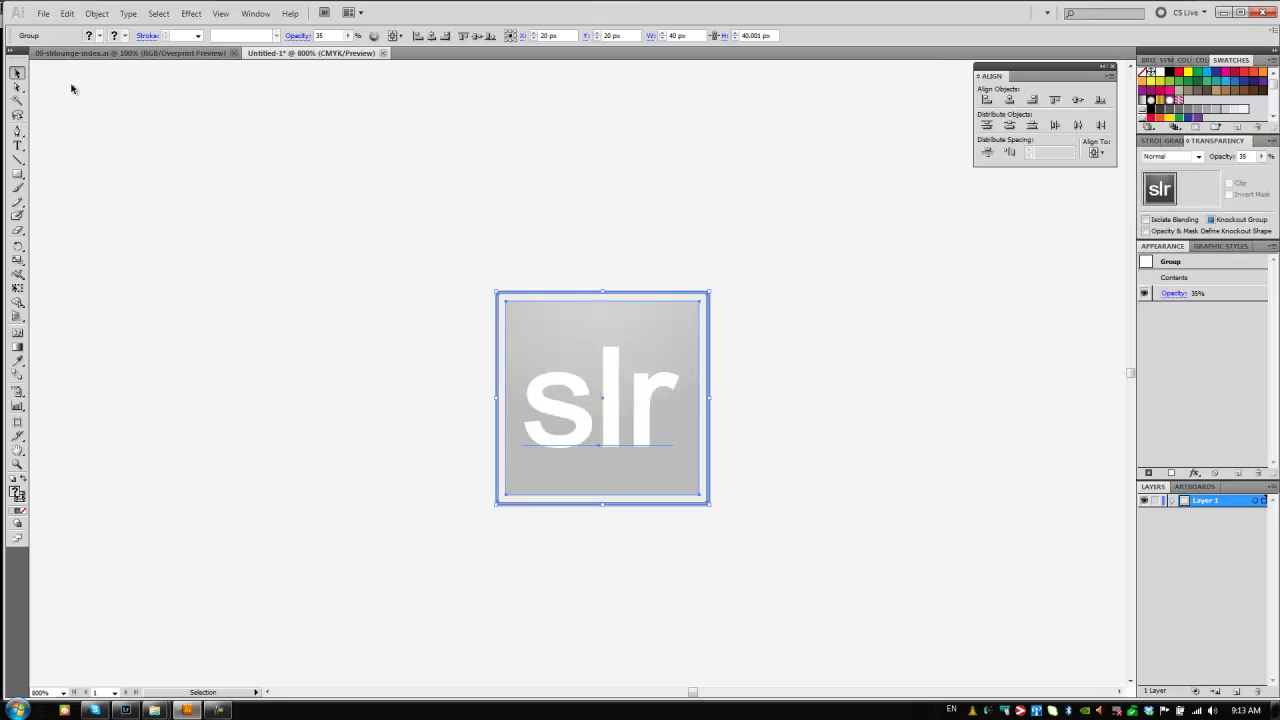
pyautogui.click(283, 147)
# Export the logo as PNG-24, replacing panel-end-mark-flourish.png in 00_ExerciseFiles.
pyautogui.hotkey('ctrl', 'alt', 'shift', 's')
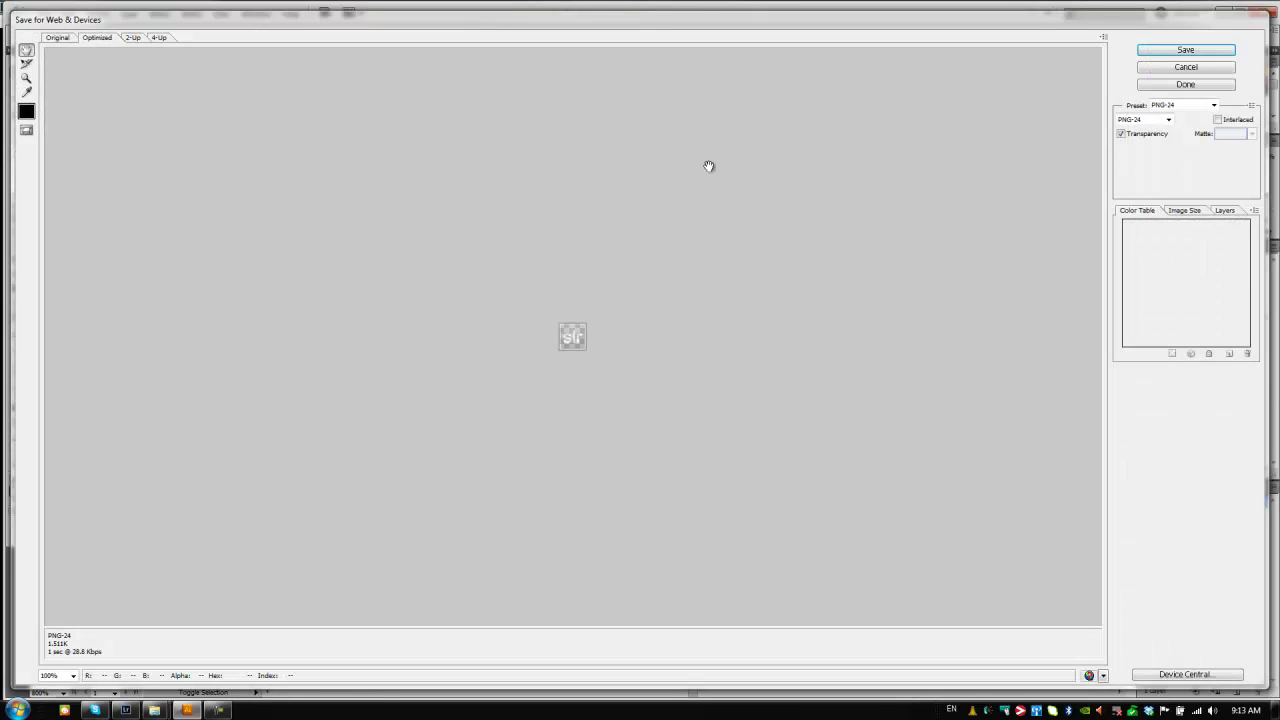
pyautogui.click(1185, 50)
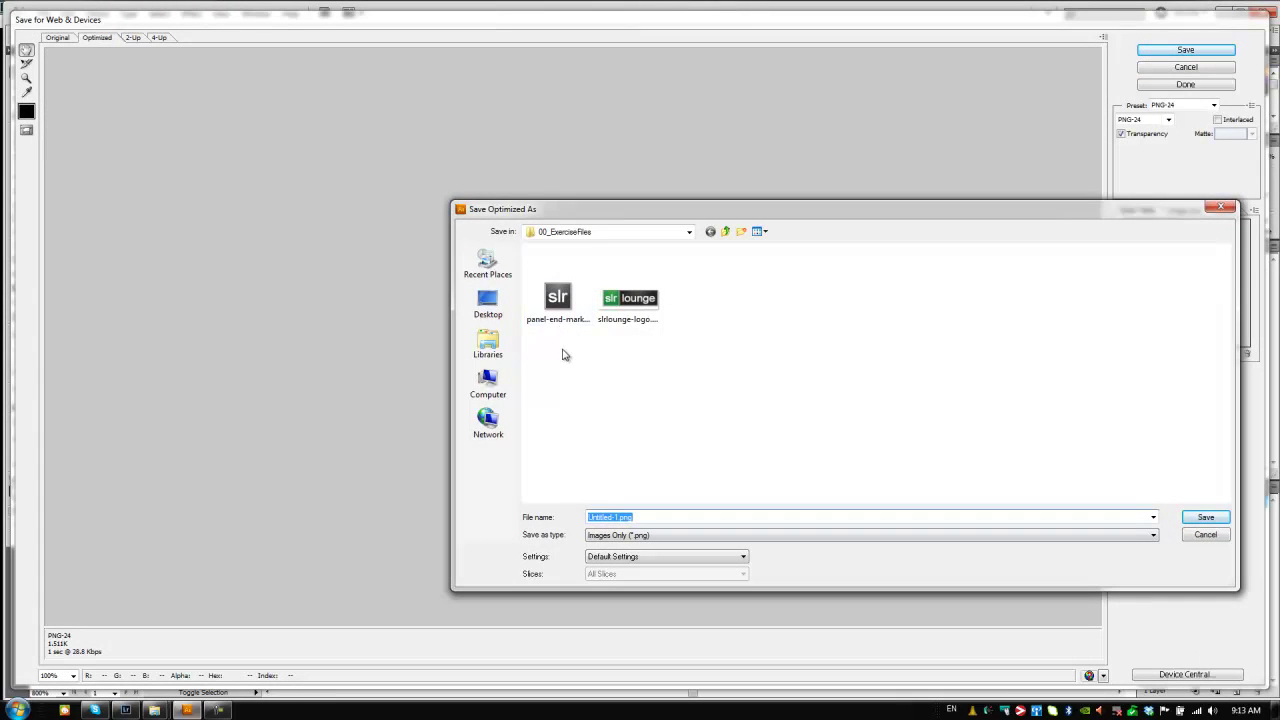
pyautogui.click(570, 328)
pyautogui.doubleClick(563, 327)
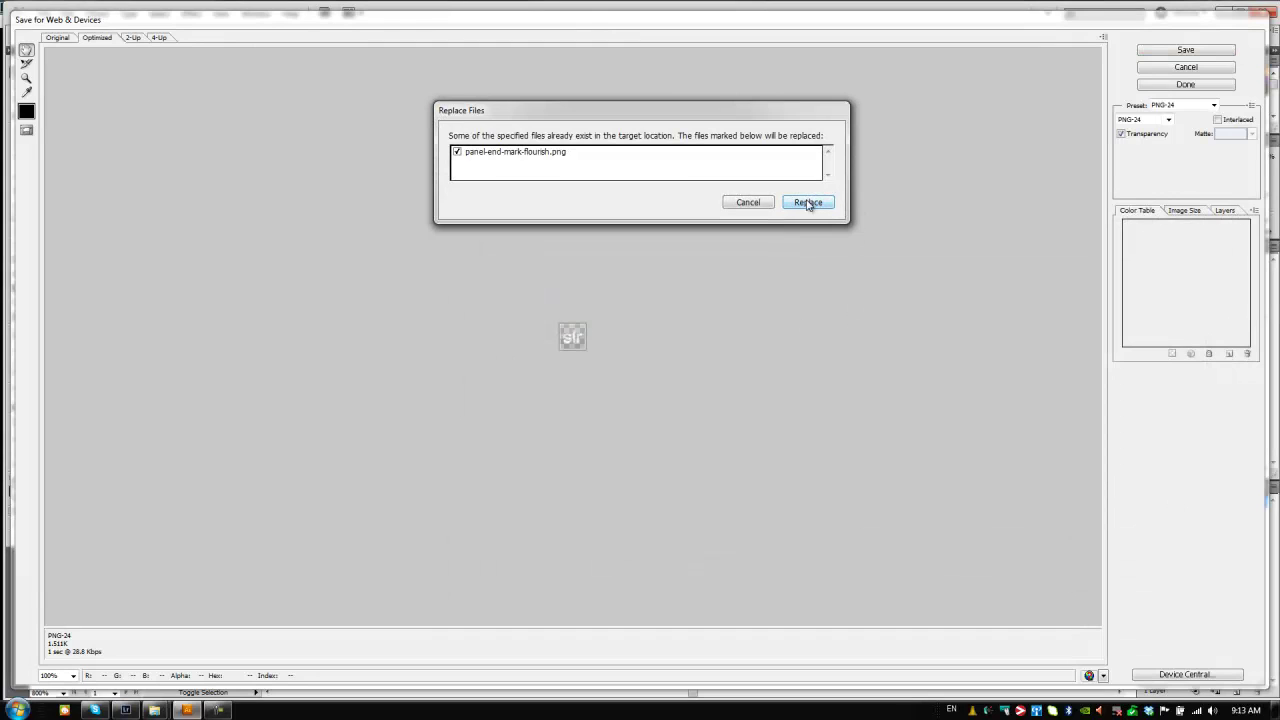
pyautogui.click(808, 203)
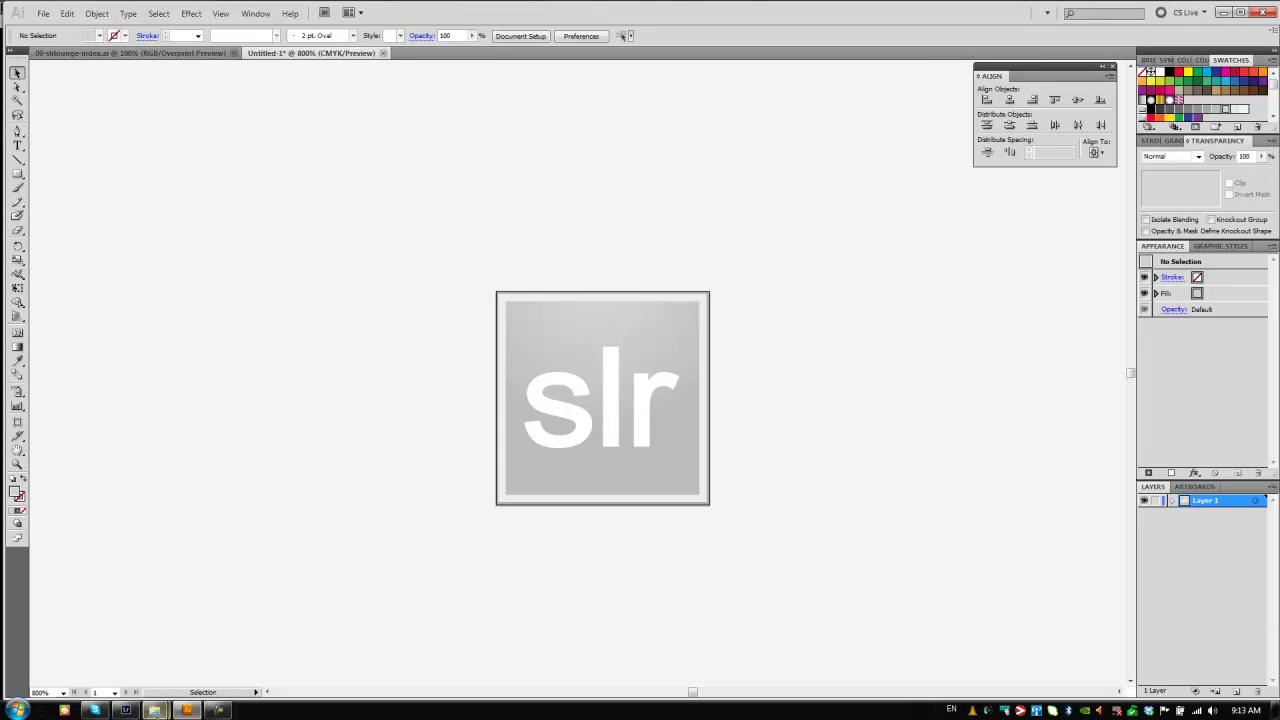
# Try copying the new logo over panel-end-mark-flourish.png in Panel End Marks, dismissing the folder-in-use error.
pyautogui.moveTo(155, 710)
pyautogui.click(90, 650)
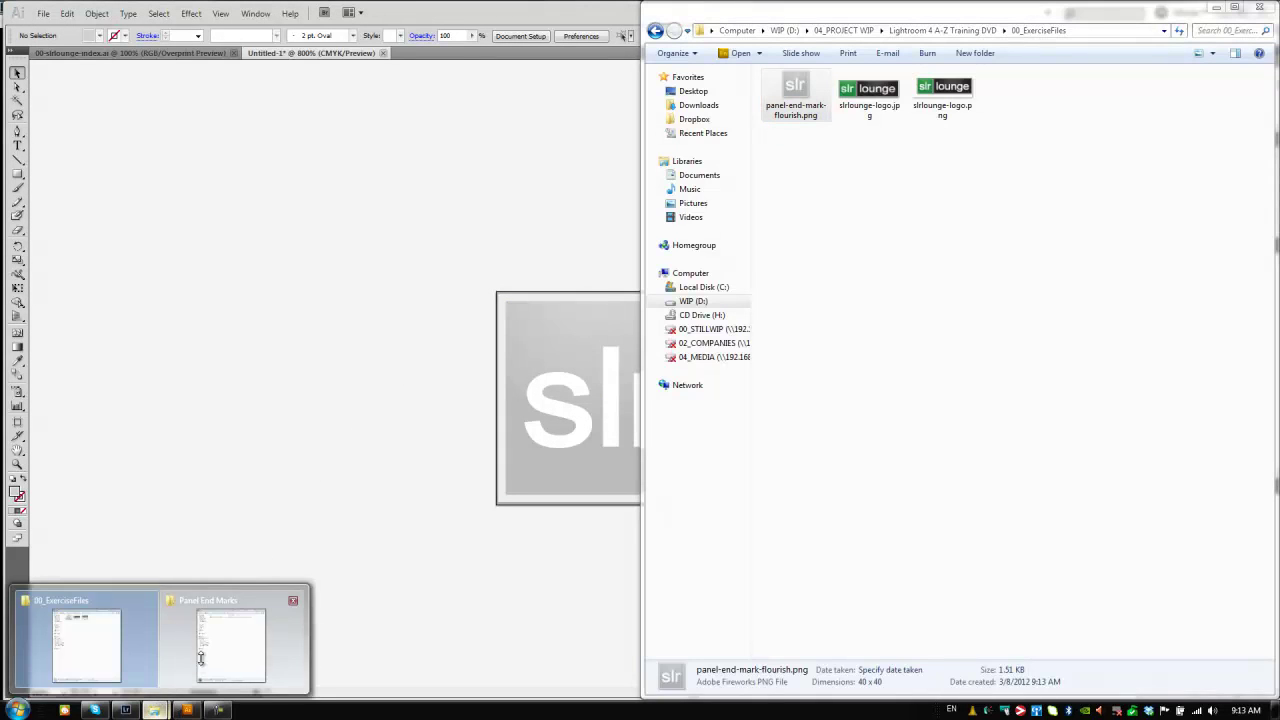
pyautogui.click(282, 645)
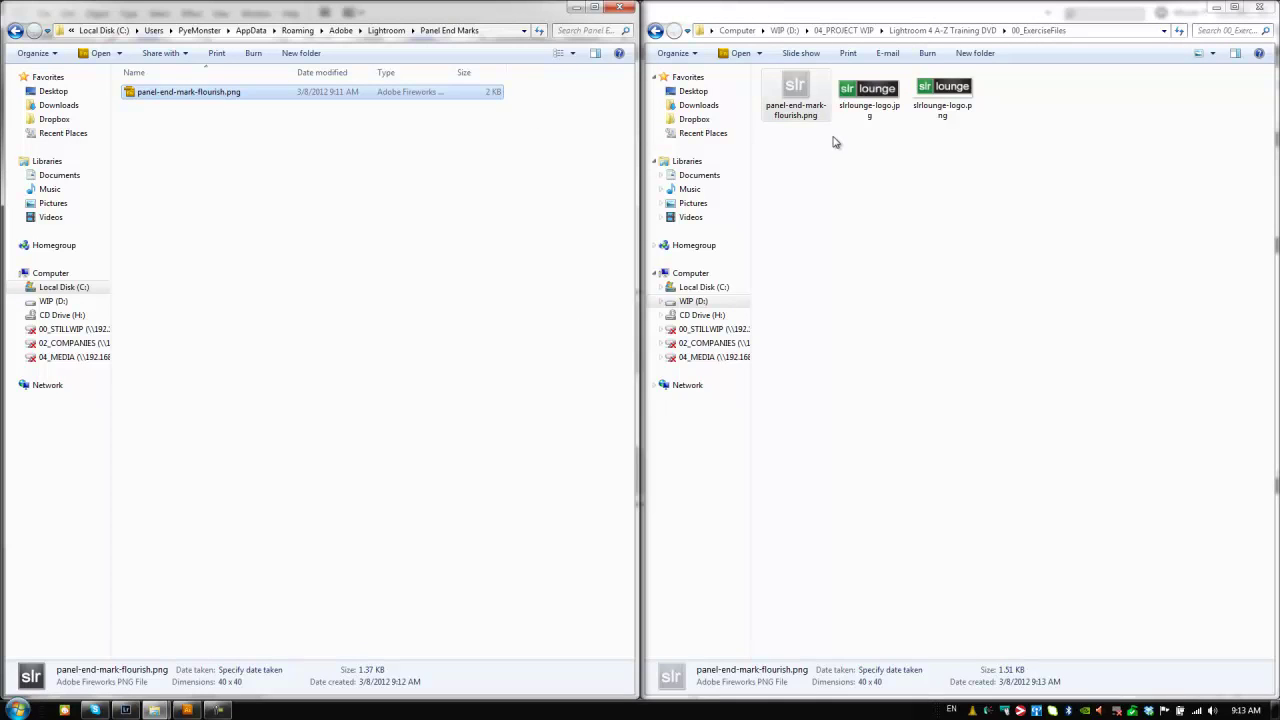
pyautogui.click(803, 131)
pyautogui.click(797, 95)
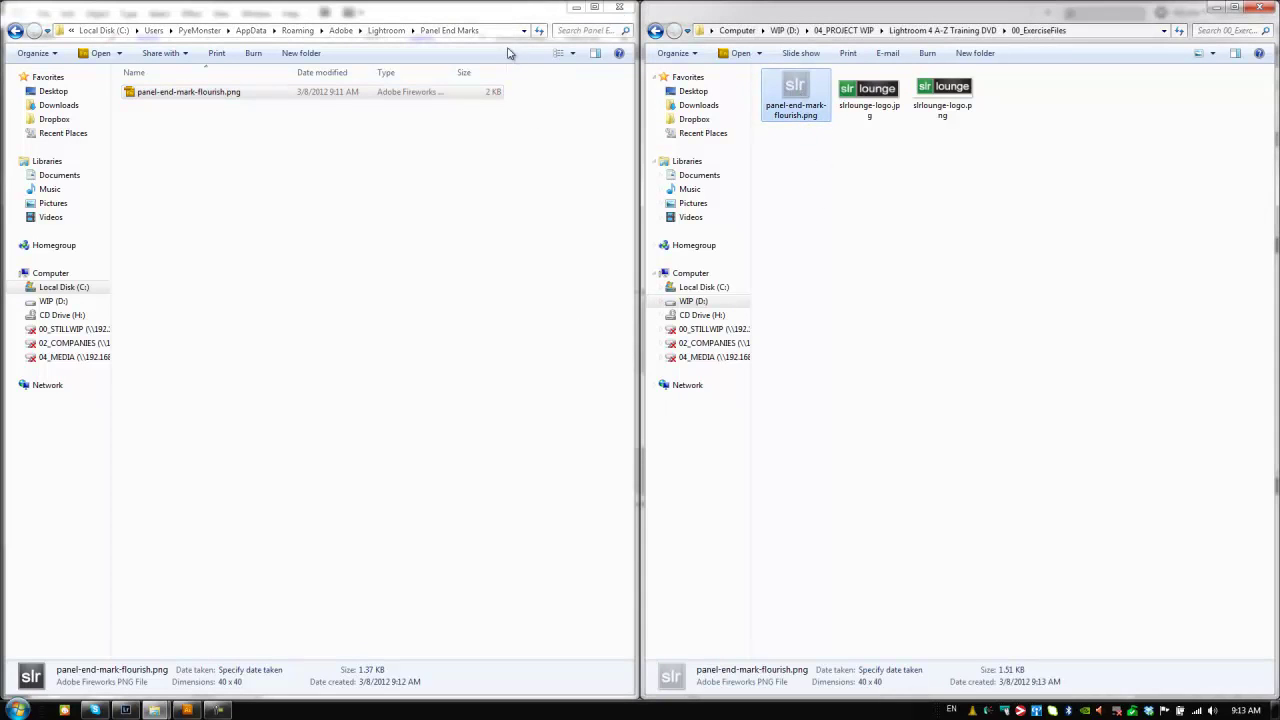
pyautogui.rightClick(425, 168)
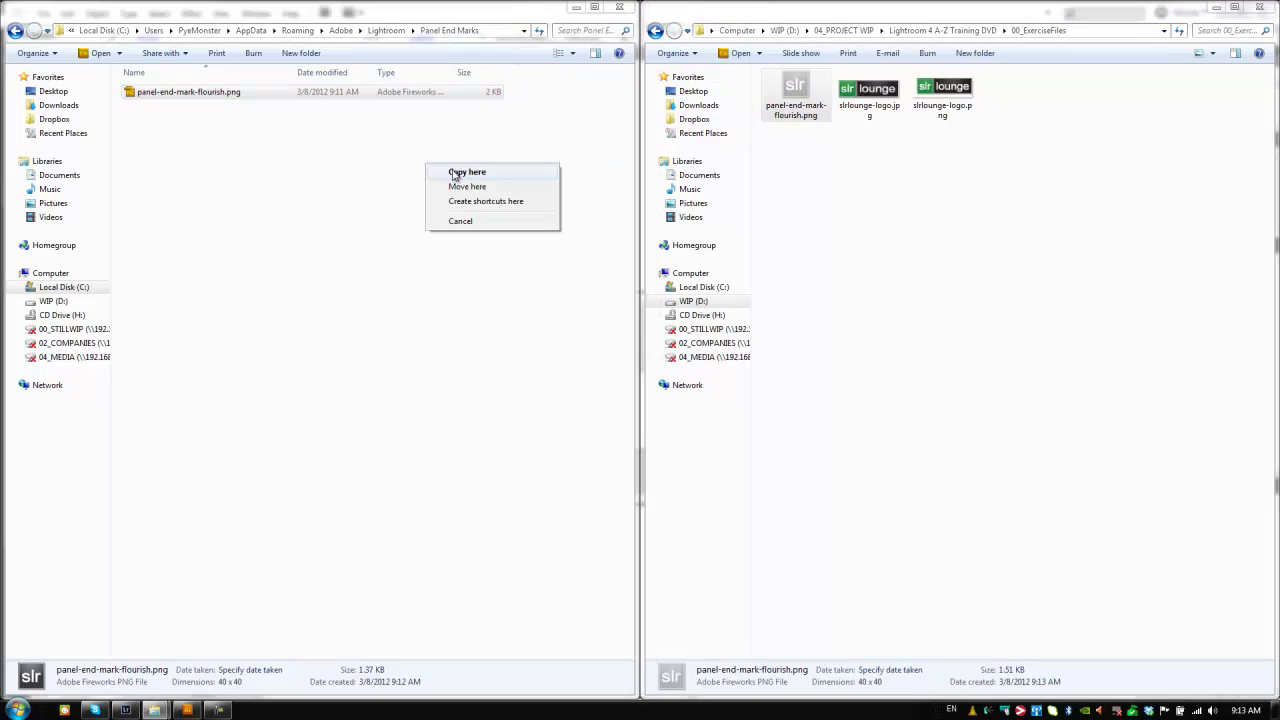
pyautogui.click(432, 172)
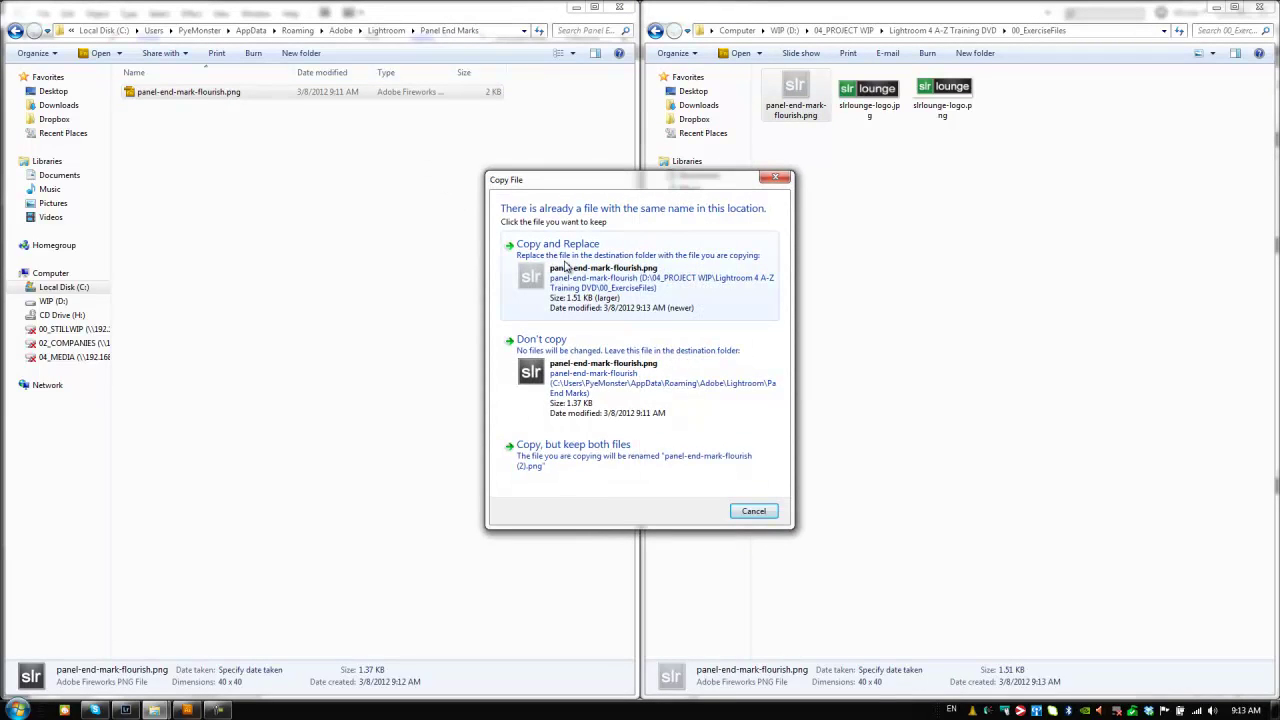
pyautogui.click(563, 266)
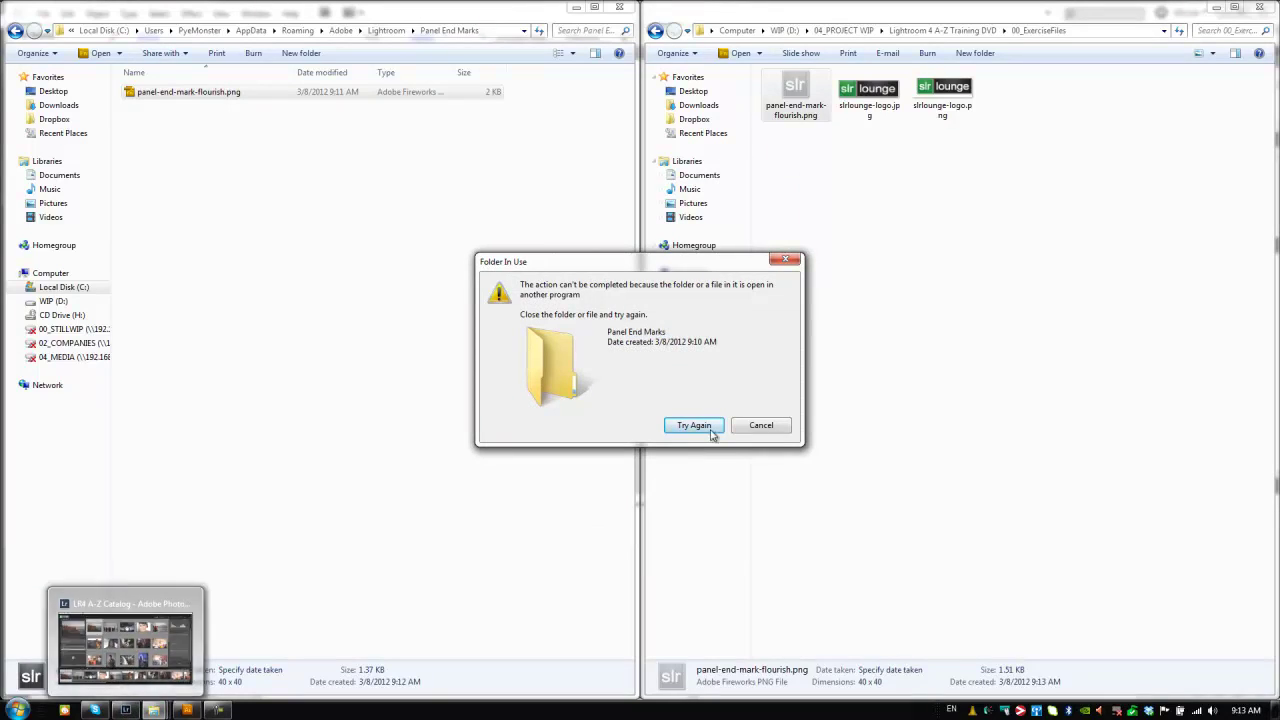
pyautogui.click(761, 426)
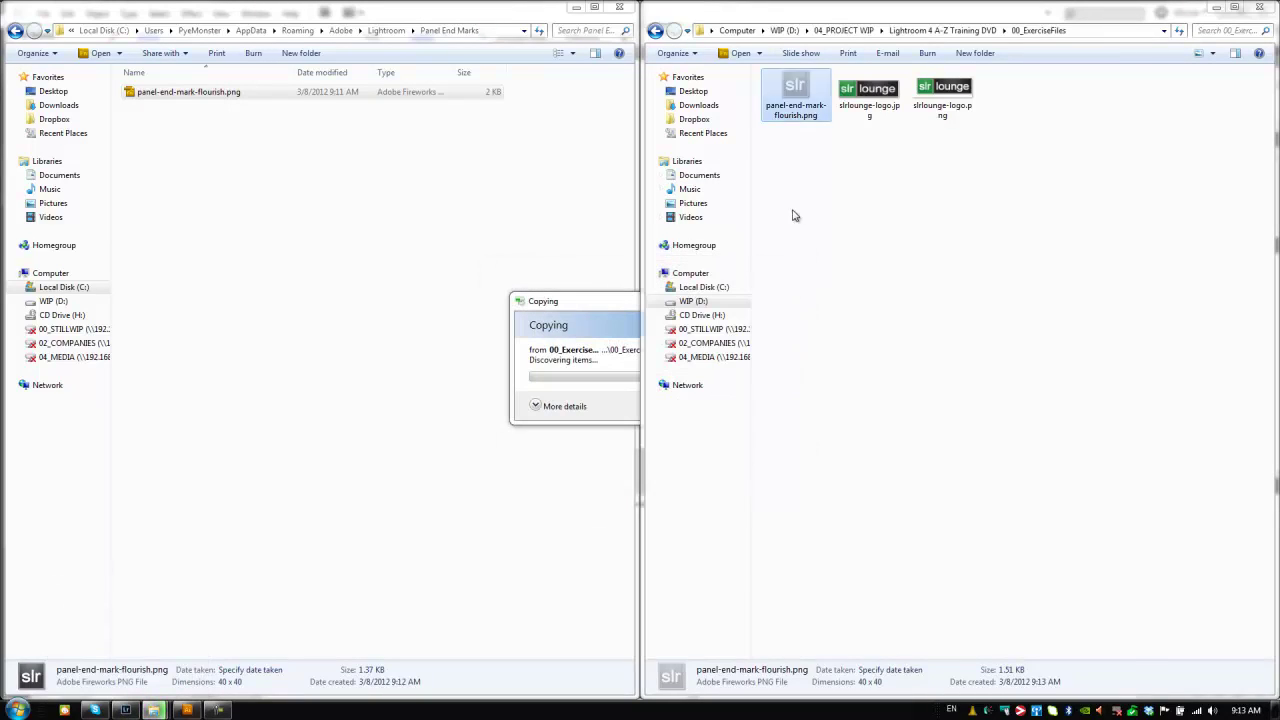
# Rename the logo panel-end-mark-flourish-transparent.png and copy it into Panel End Marks.
pyautogui.click(803, 115)
pyautogui.write('-')
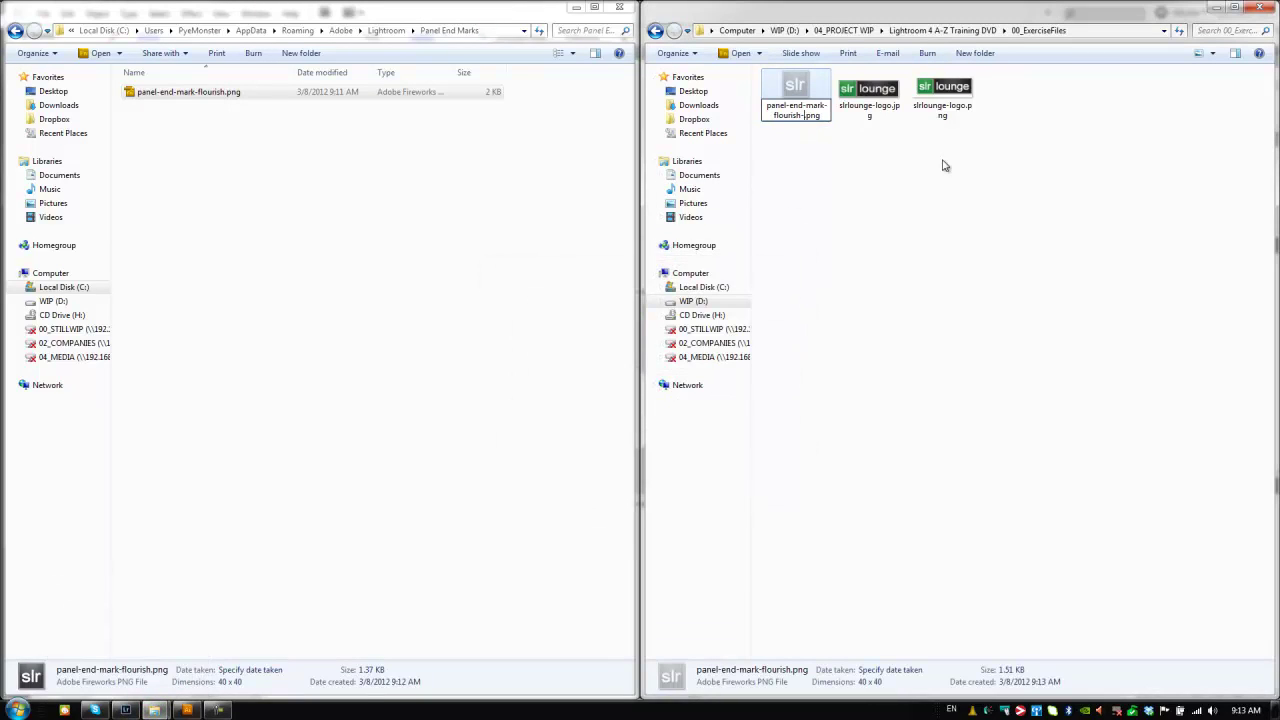
pyautogui.write('transparent')
pyautogui.press('Return')
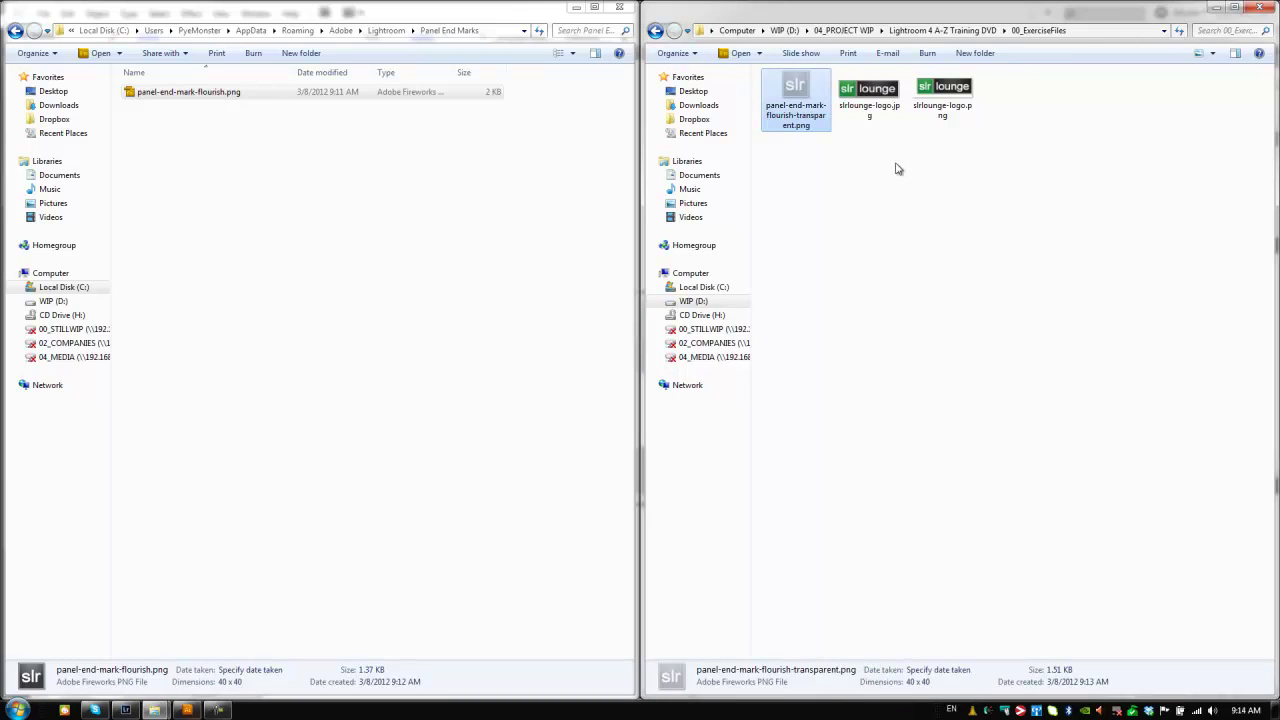
pyautogui.moveTo(795, 95); pyautogui.dragTo(384, 182)
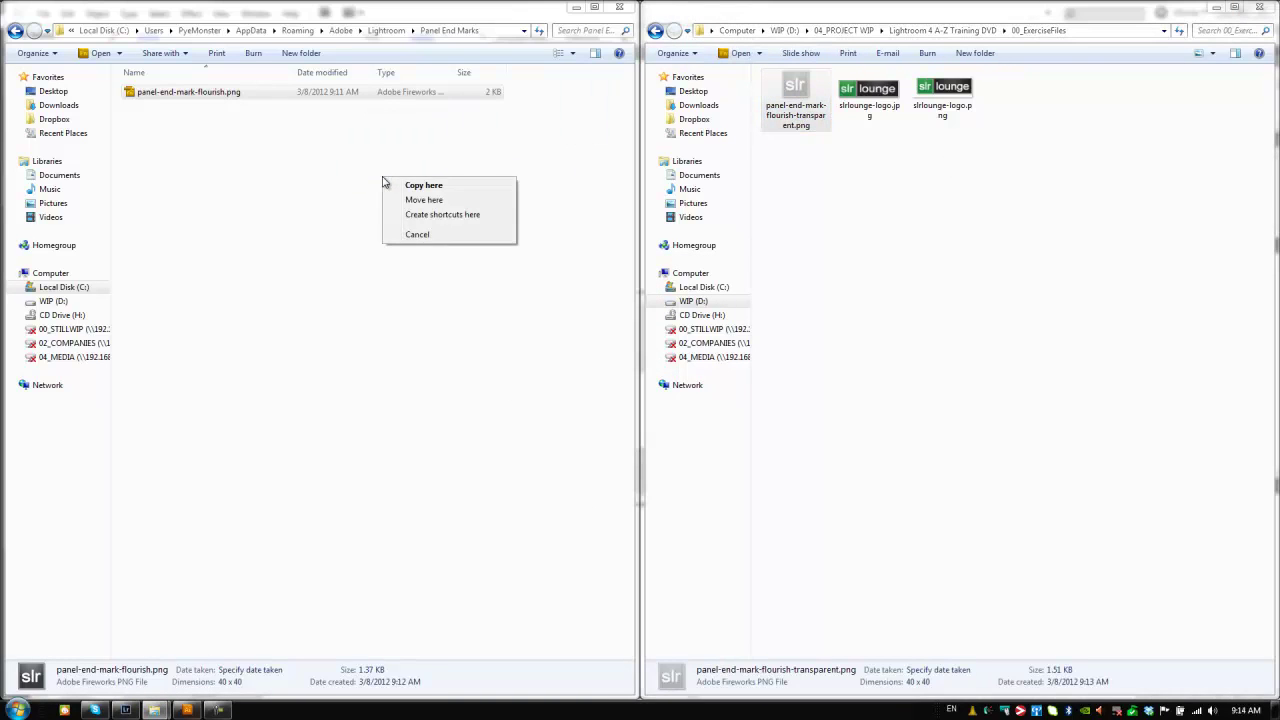
pyautogui.click(405, 185)
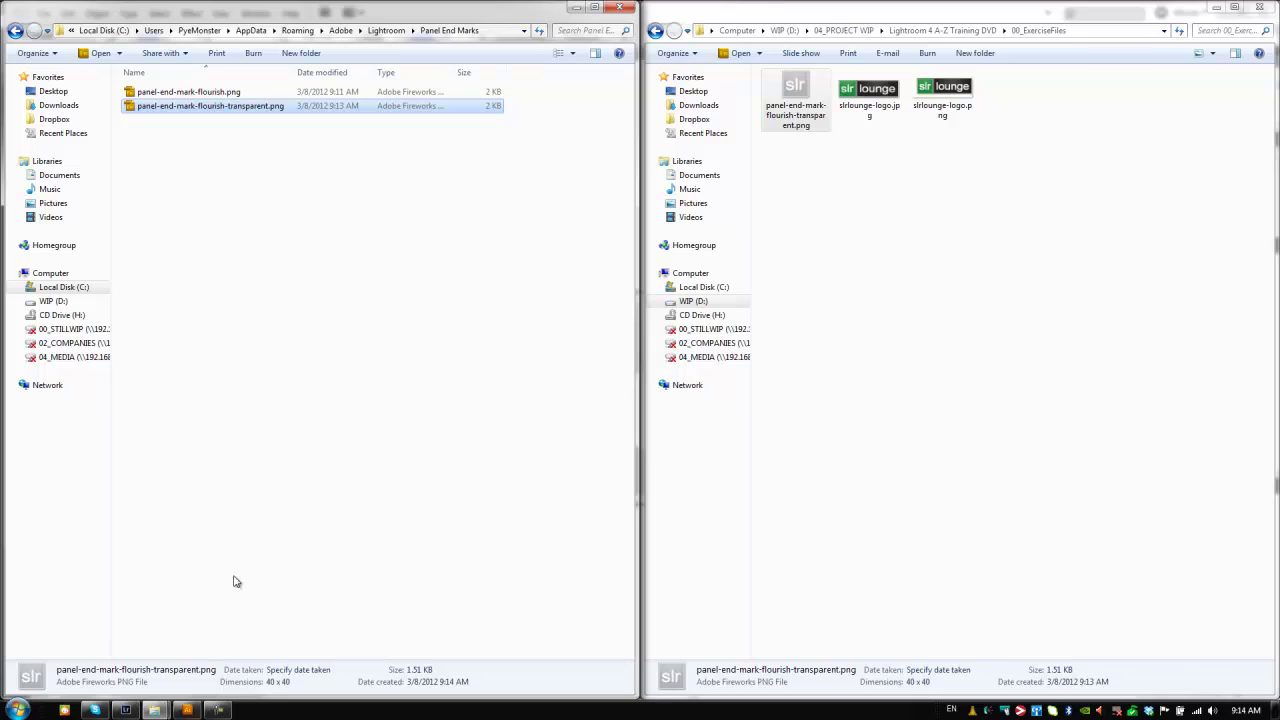
pyautogui.click(125, 710)
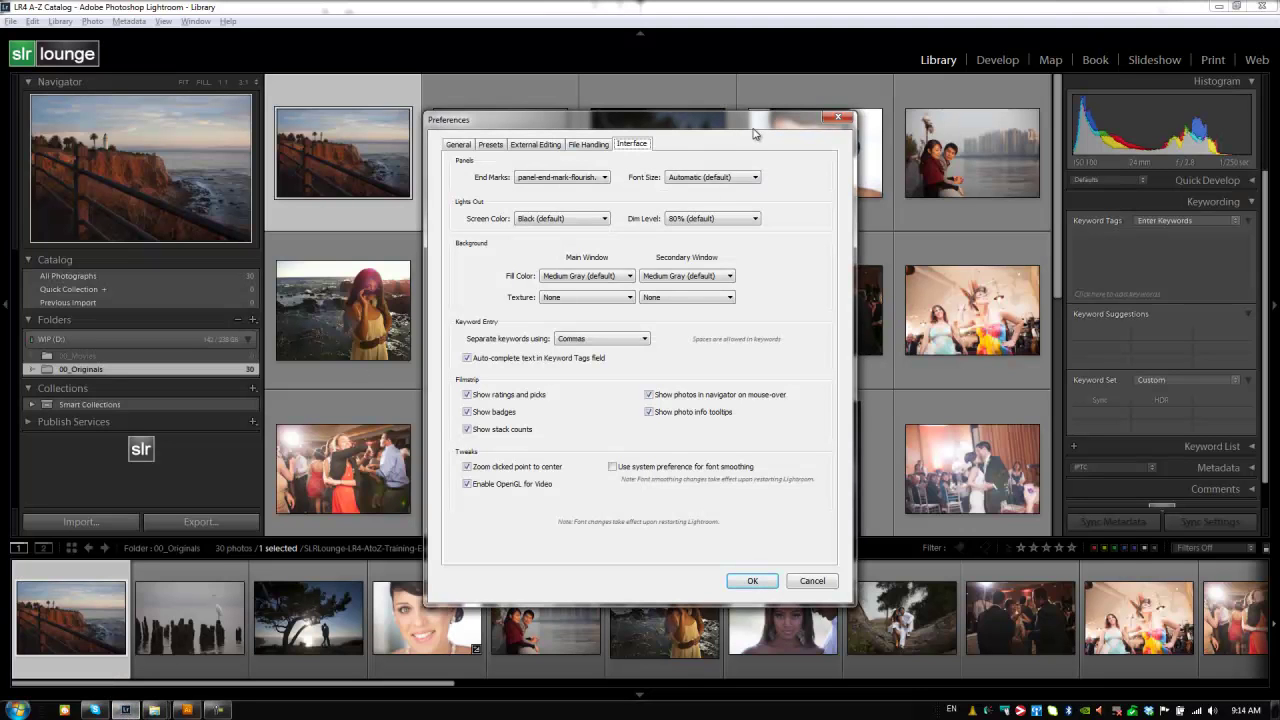
# Reopen Preferences and choose panel-end-mark-flourish-transparent.png as the End Marks option.
pyautogui.press('Return')
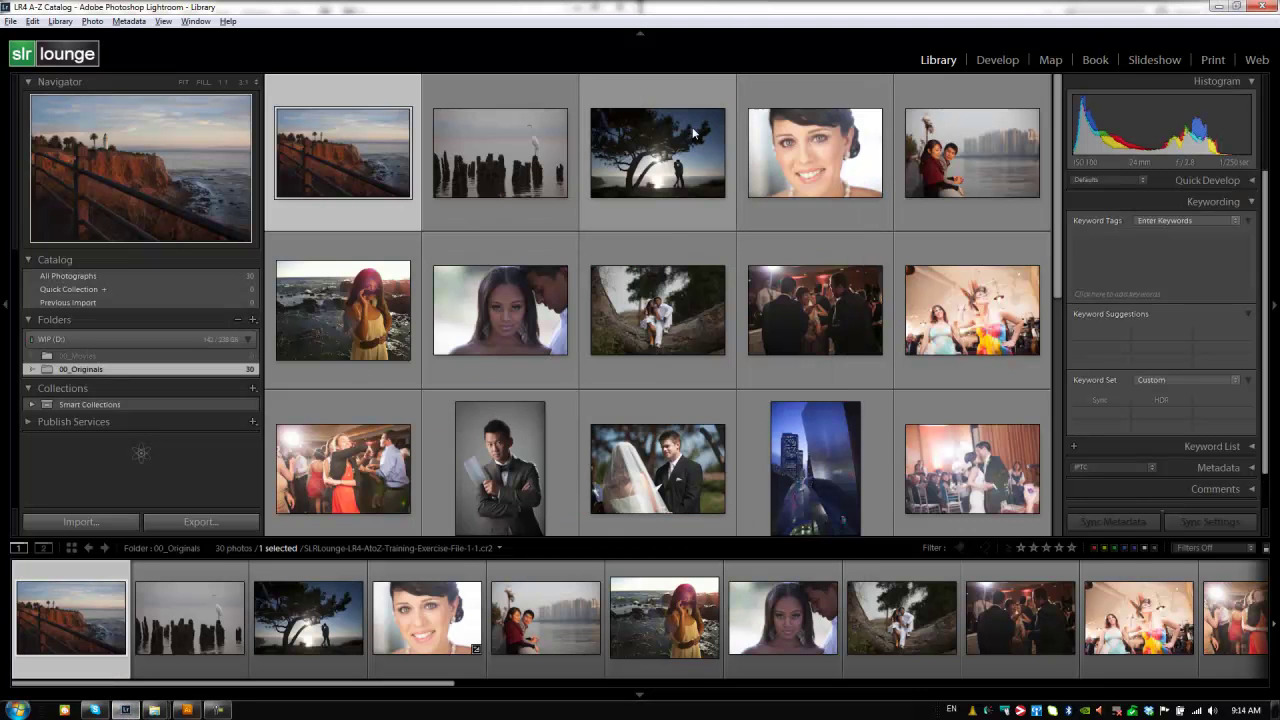
pyautogui.hotkey('ctrl', ',')
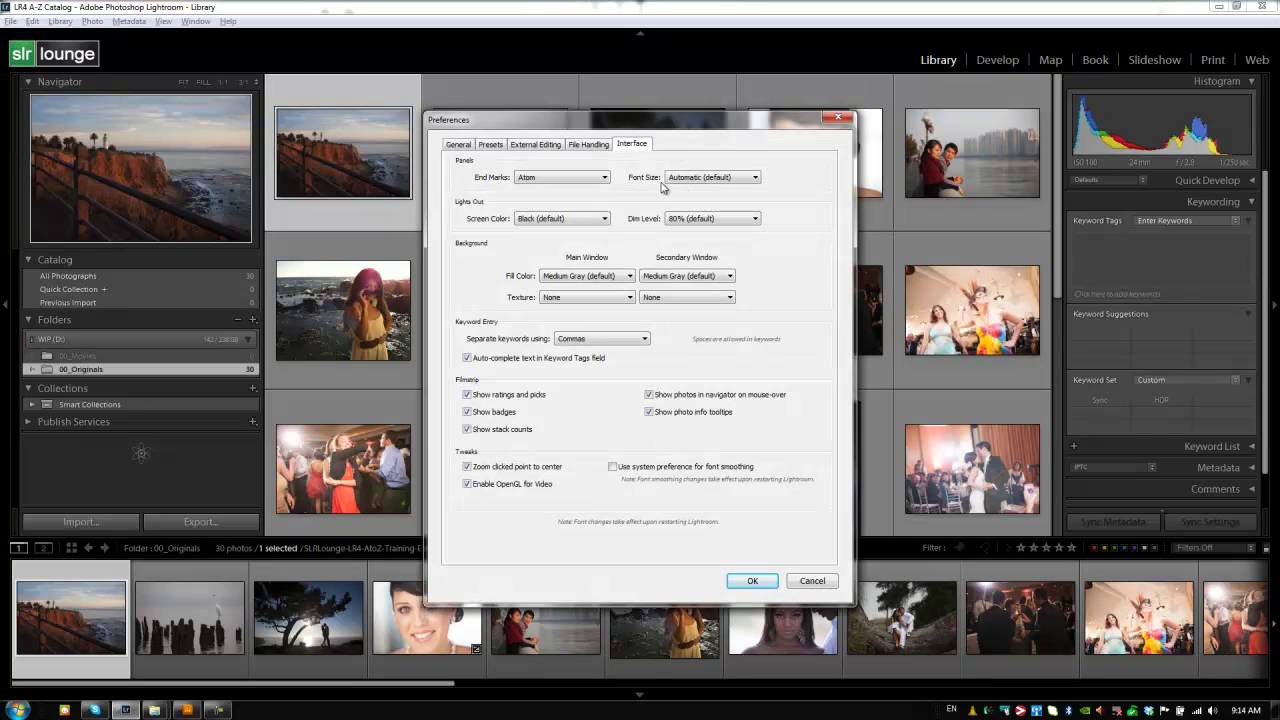
pyautogui.click(566, 178)
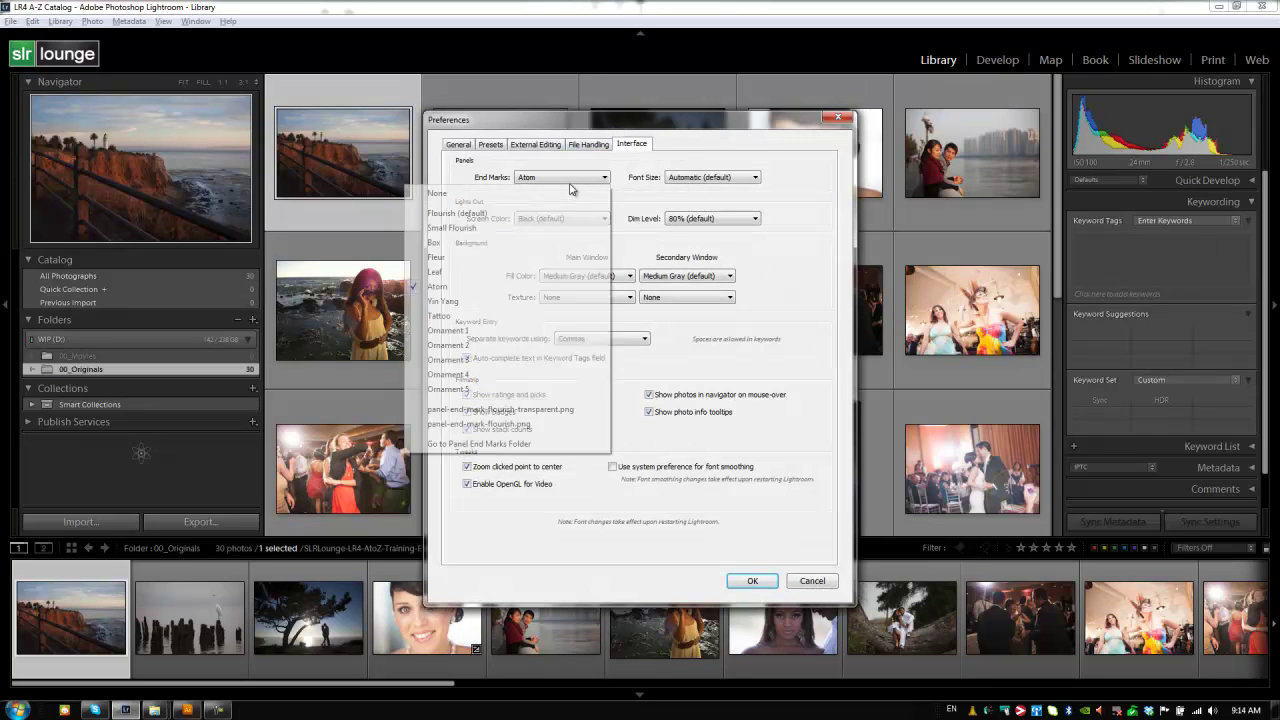
pyautogui.click(527, 410)
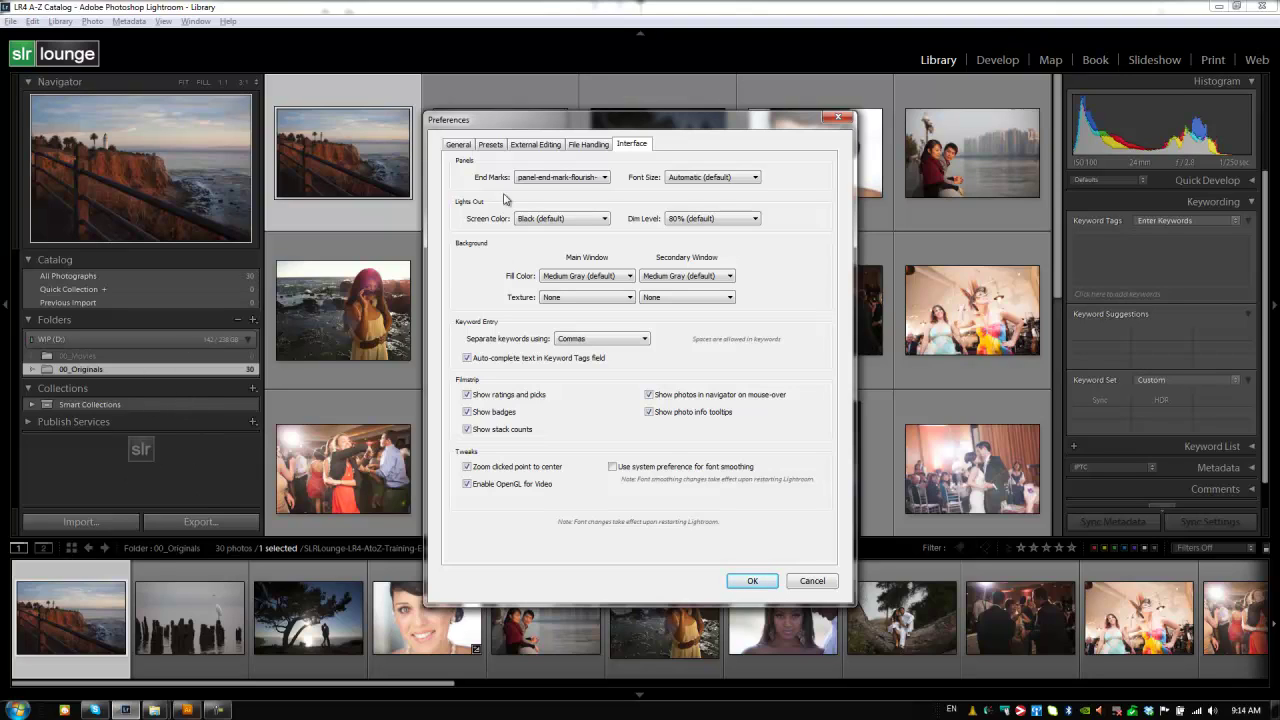
# Confirm Preferences with OK and collapse Keywording to reveal the faint slr logo on the right panels.
pyautogui.click(751, 581)
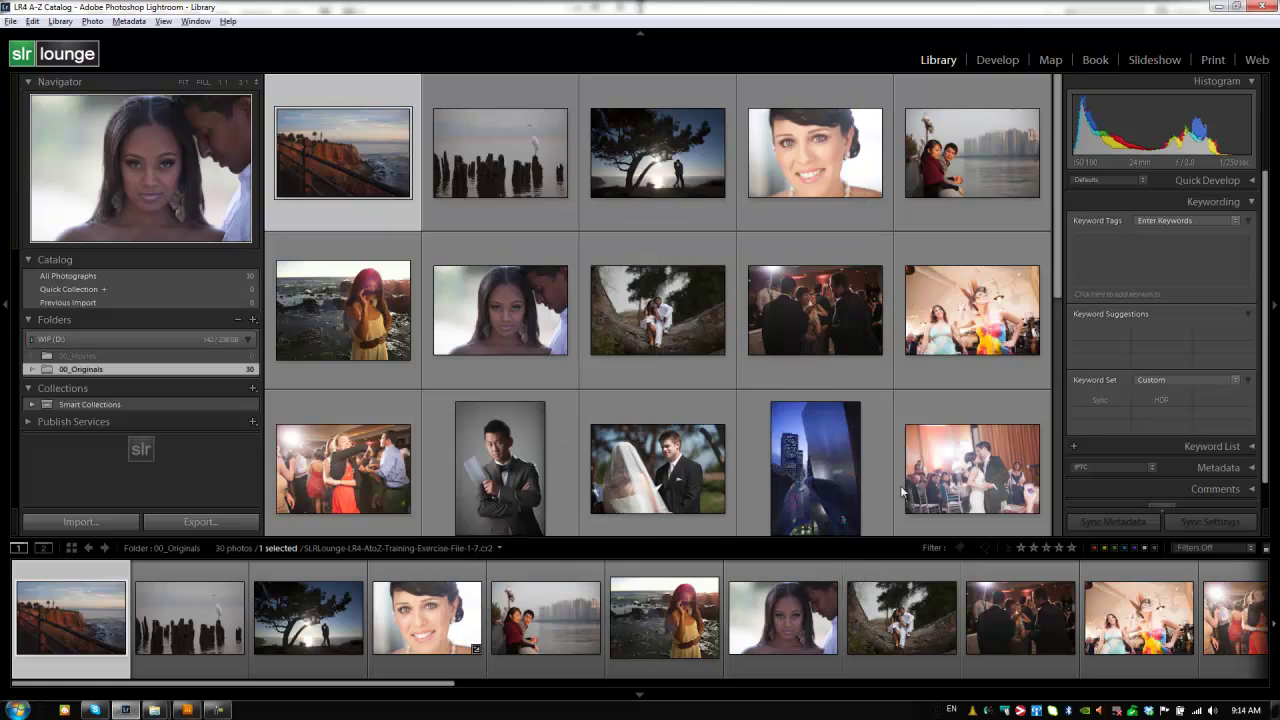
pyautogui.click(1252, 203)
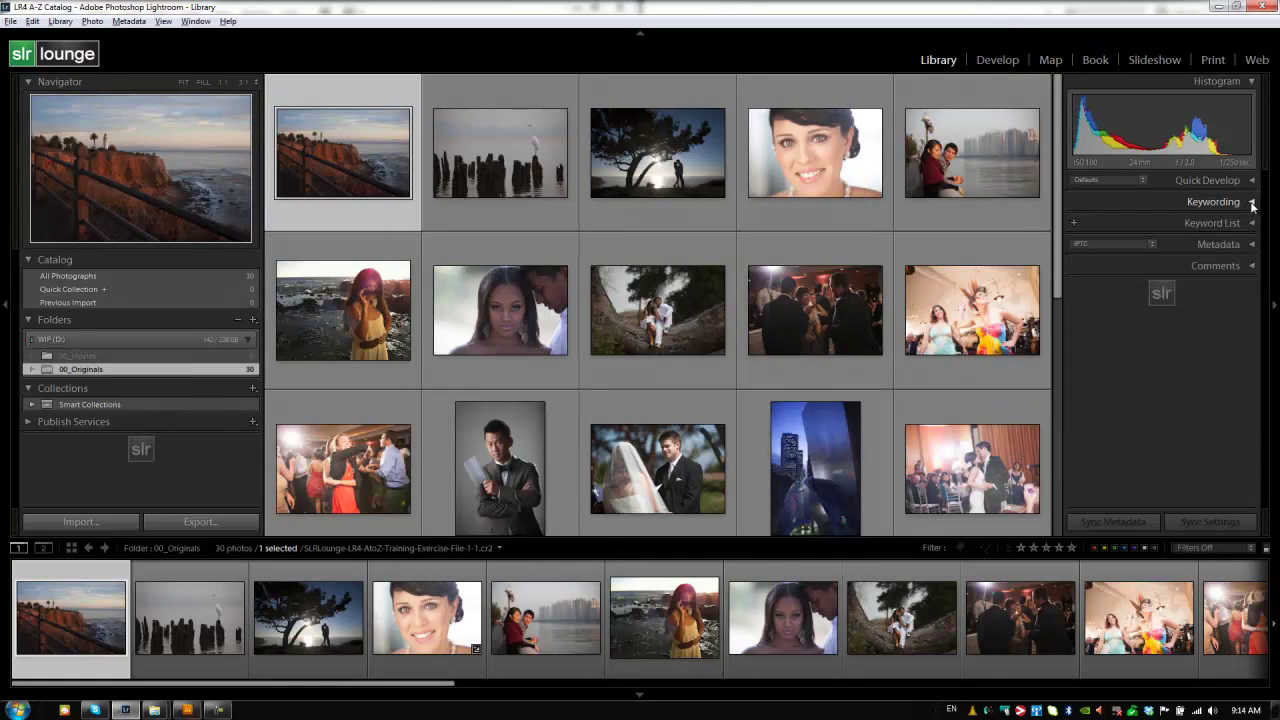